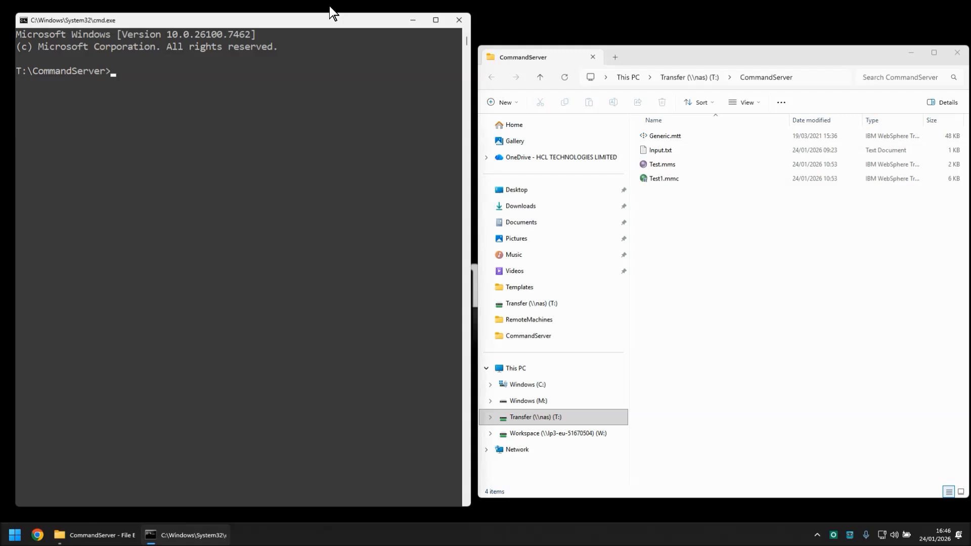
# Try to start the Command Server from the T:\CommandServer prompt with dtxcmdsv64
pyautogui.write('dtxcmdsv64')
pyautogui.press('Return')
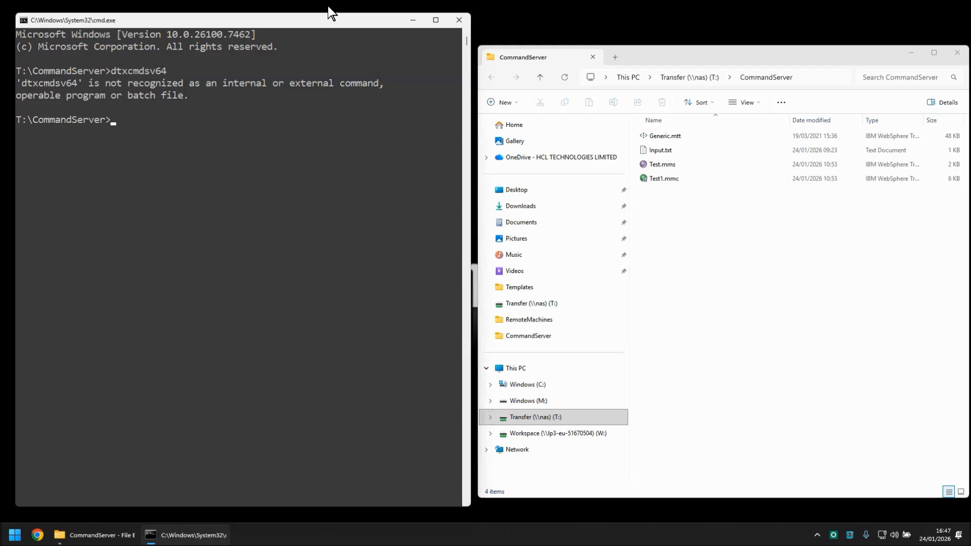
# Prepend C:\IBM\TransformationExtender_10.1.2 to the session PATH, and start dtxcmdsv64 without a map to test it before closing its window
pyautogui.write('set PATH=C:\\IBM\\TransformationExtender_10.1.2;%PATH%')
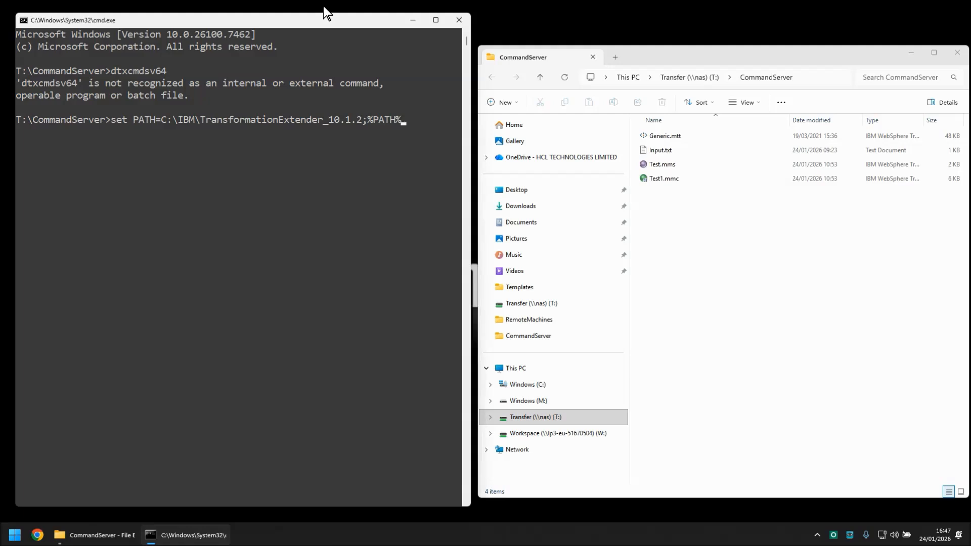
pyautogui.press('Return')
pyautogui.press('Up')
pyautogui.press('Up')
pyautogui.press('Return')
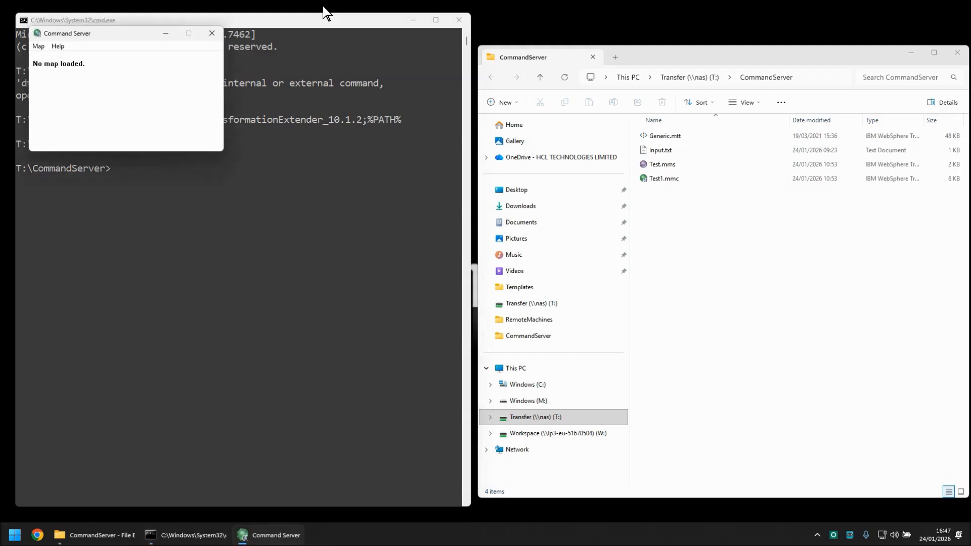
pyautogui.hotkey('alt', 'F4')
# Run the compiled map Test1.mmc with dtxcmdsv64 and close the Command Server results window
pyautogui.press('Up')
pyautogui.write('Test.')
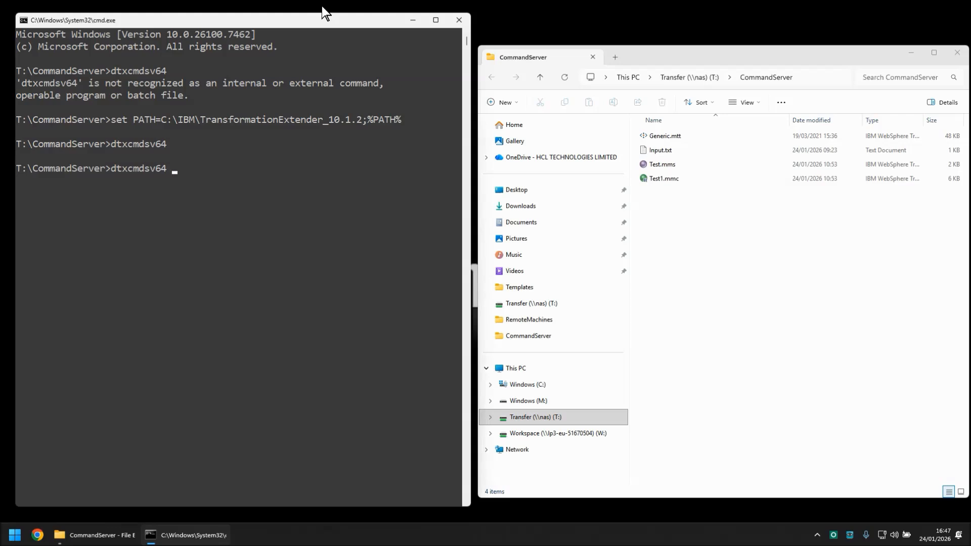
pyautogui.press('Tab')
pyautogui.press('Return')
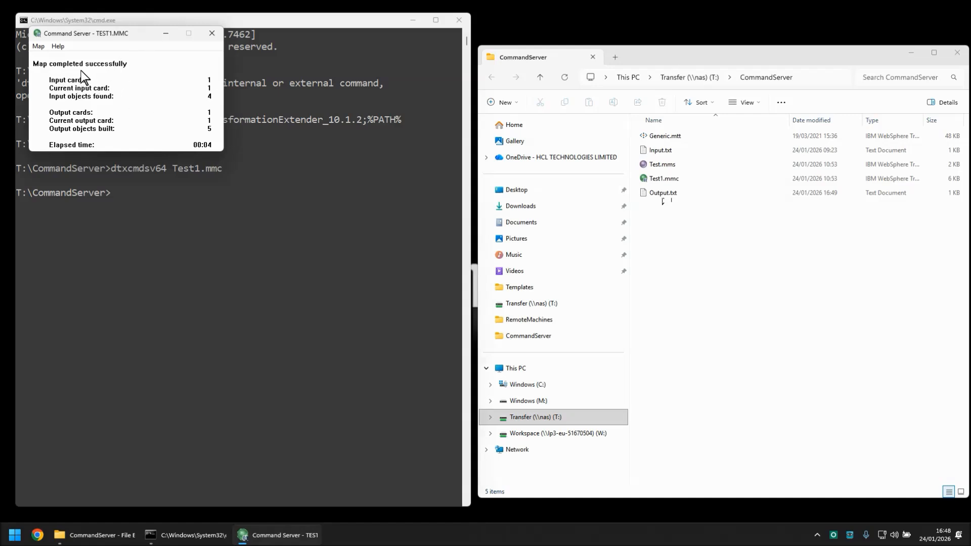
pyautogui.click(213, 32)
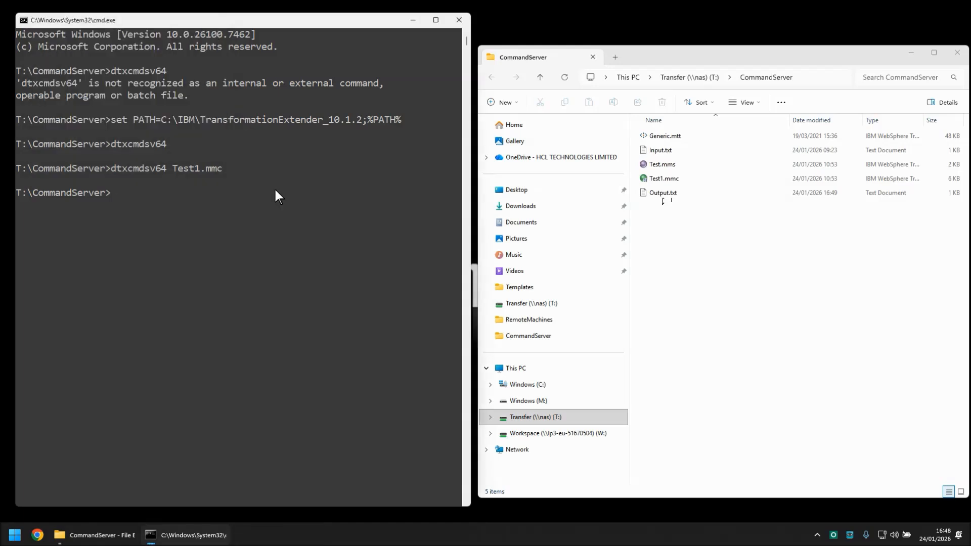
# Run Test1.mmc with the -bi option from the prompt, and launch the same map directly from its folder
pyautogui.press('Up')
pyautogui.write('-')
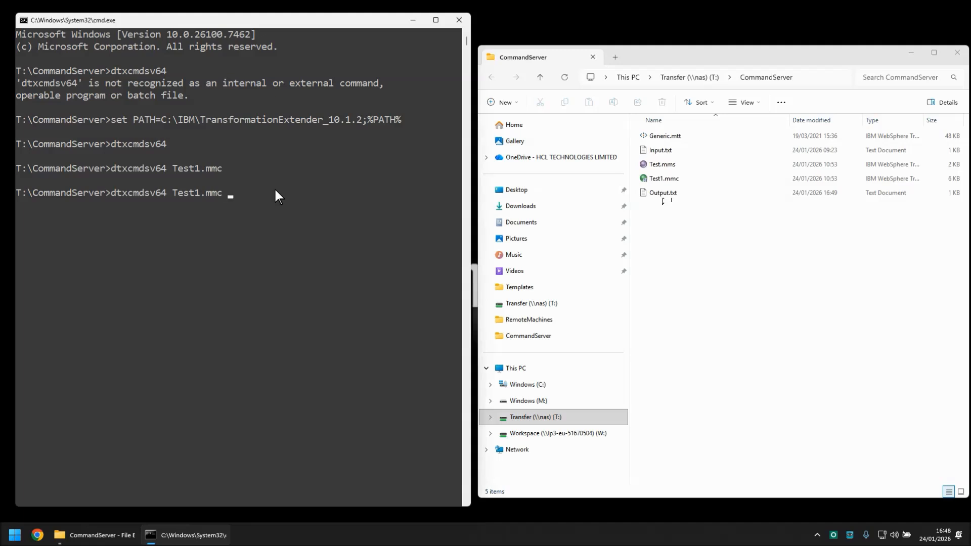
pyautogui.write('bi')
pyautogui.press('Return')
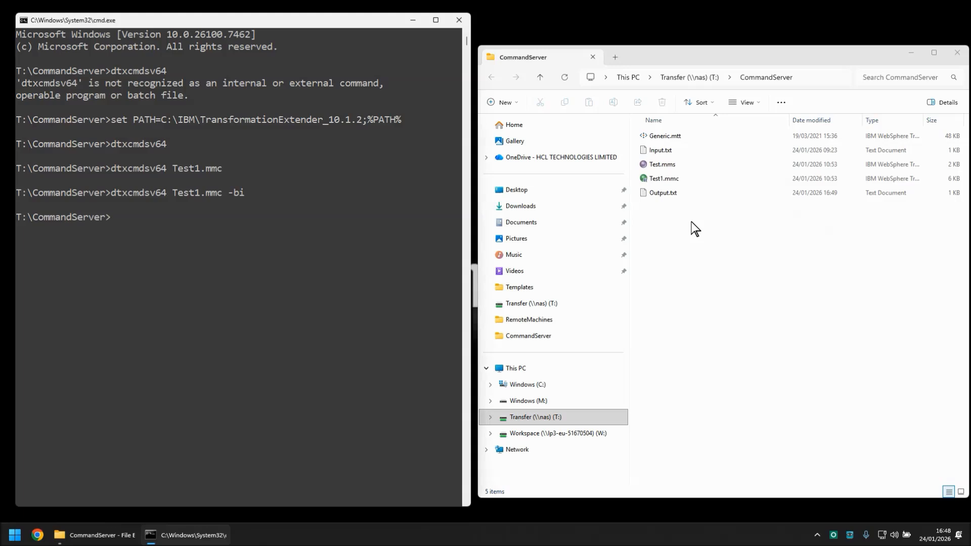
pyautogui.doubleClick(669, 179)
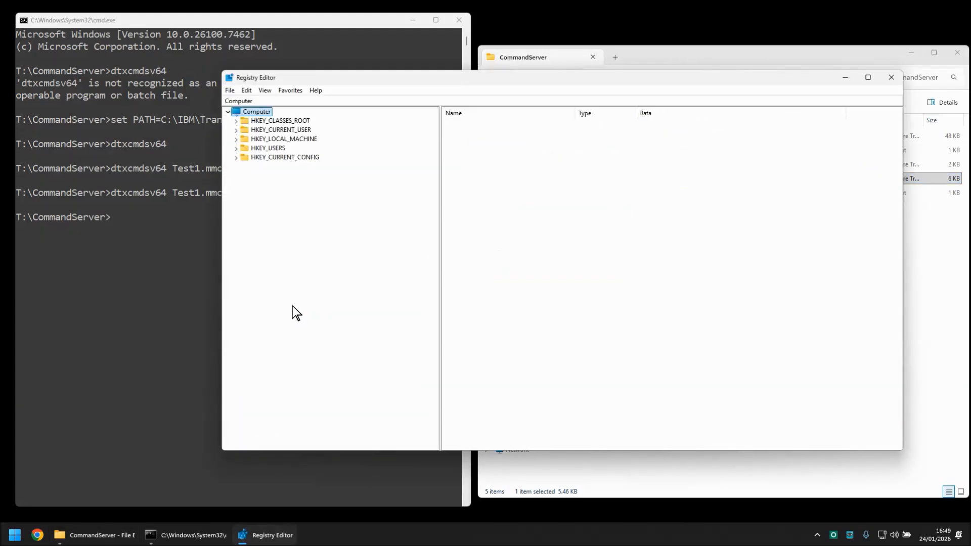
# Browse HKEY_CLASSES_ROOT in the registry to the IBM WebSphere Transformation Extender file-type keys
pyautogui.press('Down')
pyautogui.press('Right')
pyautogui.write('ibm')
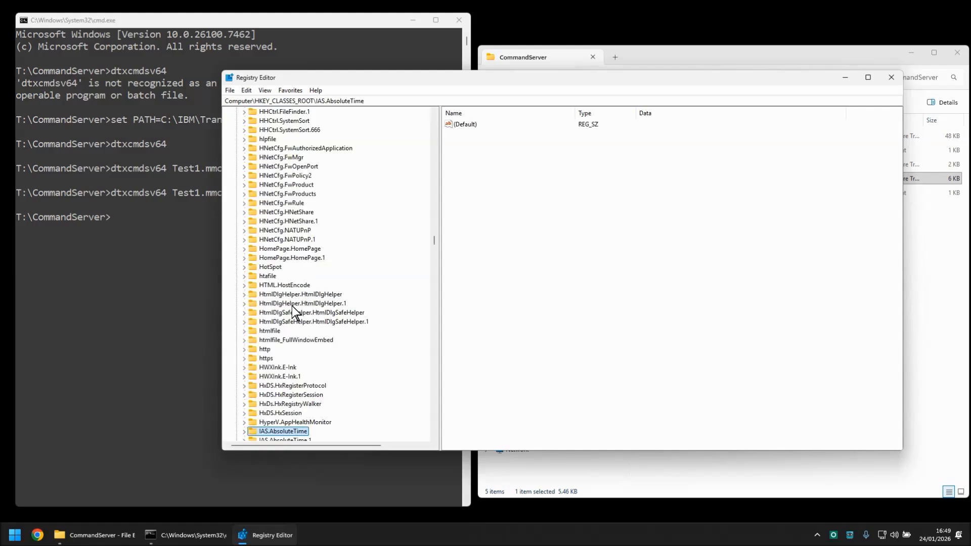
pyautogui.press('Down')
pyautogui.press('Down')
pyautogui.press('Down')
pyautogui.press('Down')
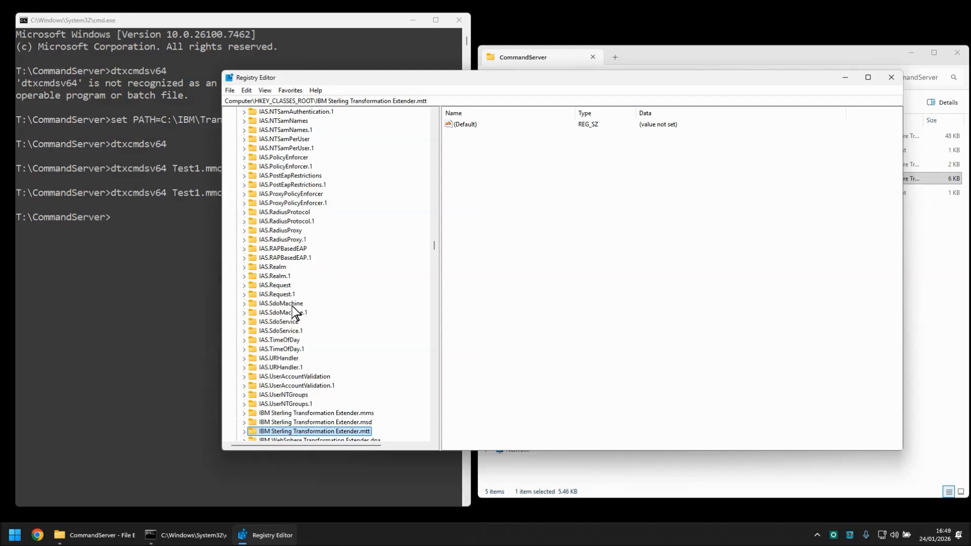
pyautogui.press('Down')
pyautogui.press('Down')
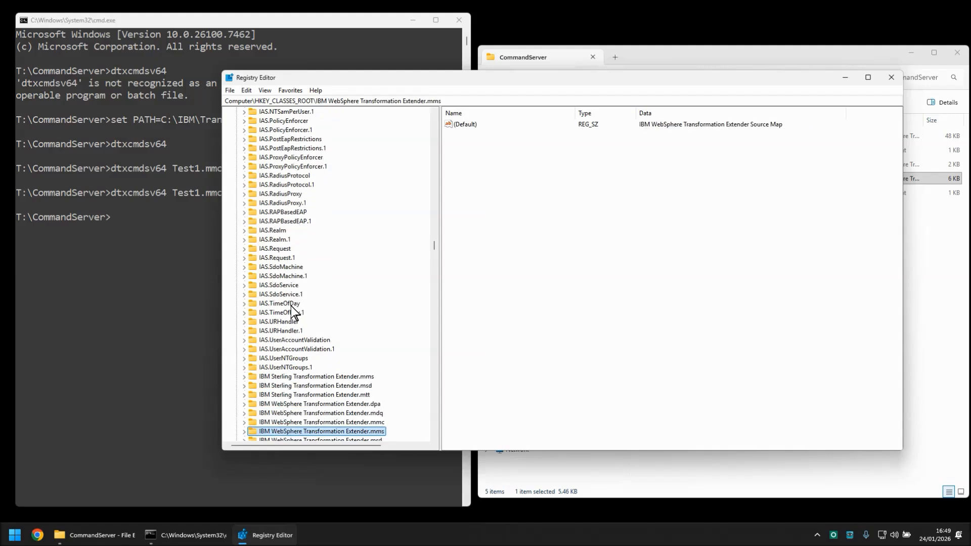
pyautogui.press('Down')
pyautogui.press('Down')
pyautogui.press('Down')
pyautogui.press('Down')
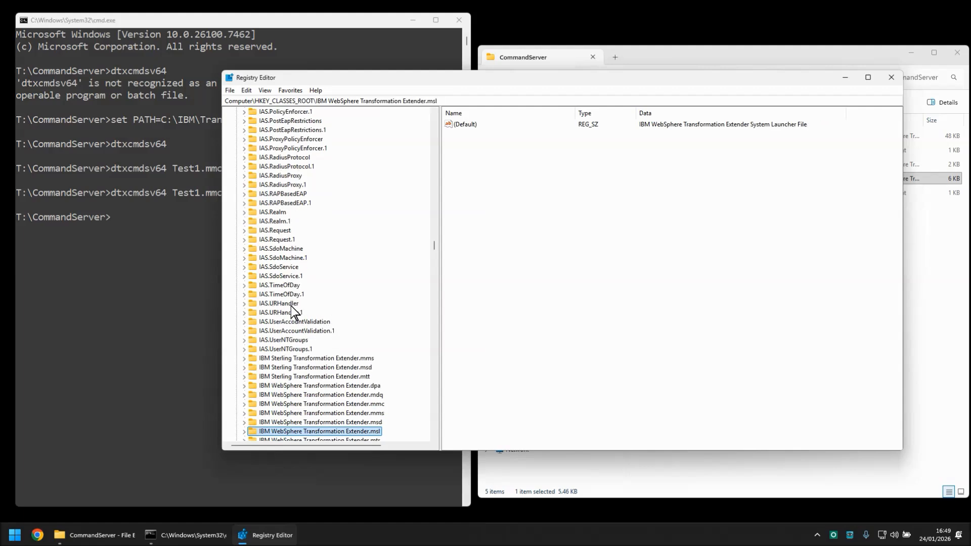
pyautogui.press('Down')
# Expand the IBM WebSphere Transformation Extender.mmc key and select its Shell subkey
pyautogui.press('Up')
pyautogui.press('Up')
pyautogui.press('Up')
pyautogui.press('Up')
pyautogui.press('Up')
pyautogui.press('Up')
pyautogui.press('Right')
pyautogui.press('Down')
pyautogui.press('Down')
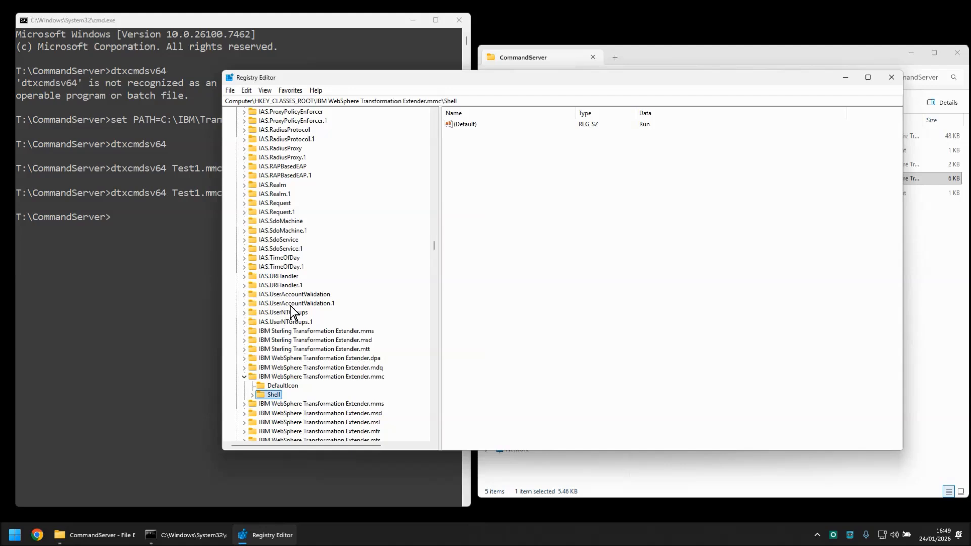
# Expand the Shell subkey and its Run entry, and select the Command key under Run
pyautogui.press('Right')
pyautogui.press('Down')
pyautogui.press('Down')
pyautogui.press('Down')
pyautogui.press('Down')
pyautogui.press('Down')
pyautogui.press('Down')
pyautogui.press('Right')
pyautogui.press('Down')
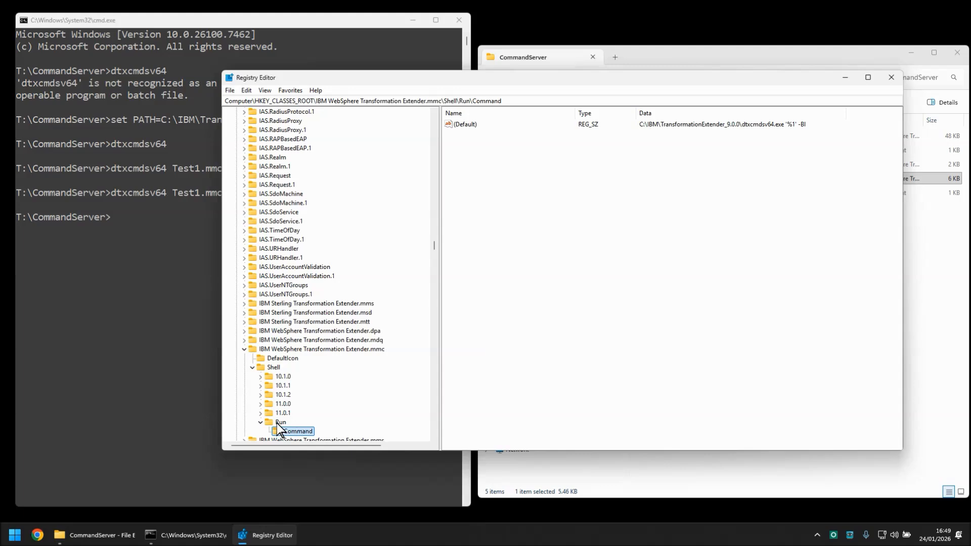
# Open the (Default) value of the Run\Command key and examine its executable path, map parameter and closing option
pyautogui.click(466, 126)
pyautogui.press('Return')
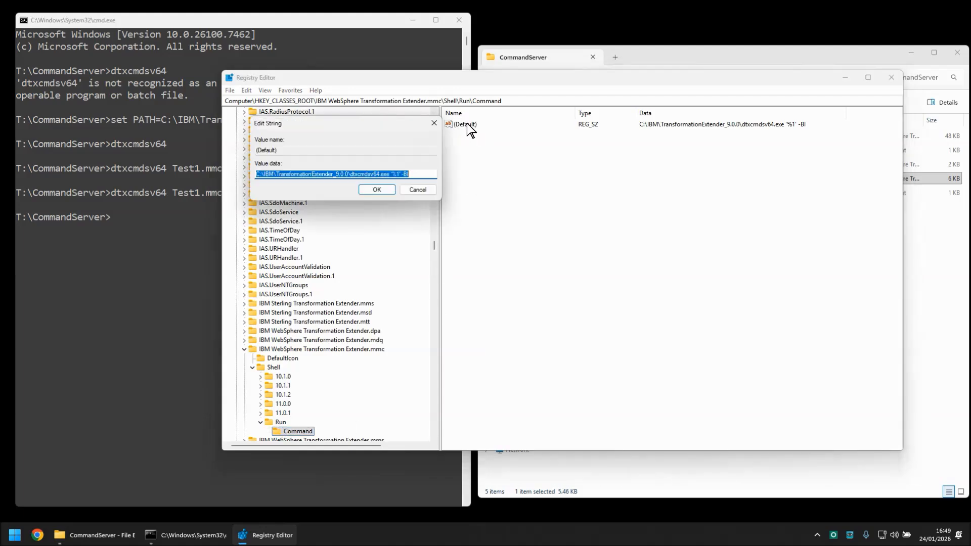
pyautogui.click(371, 174)
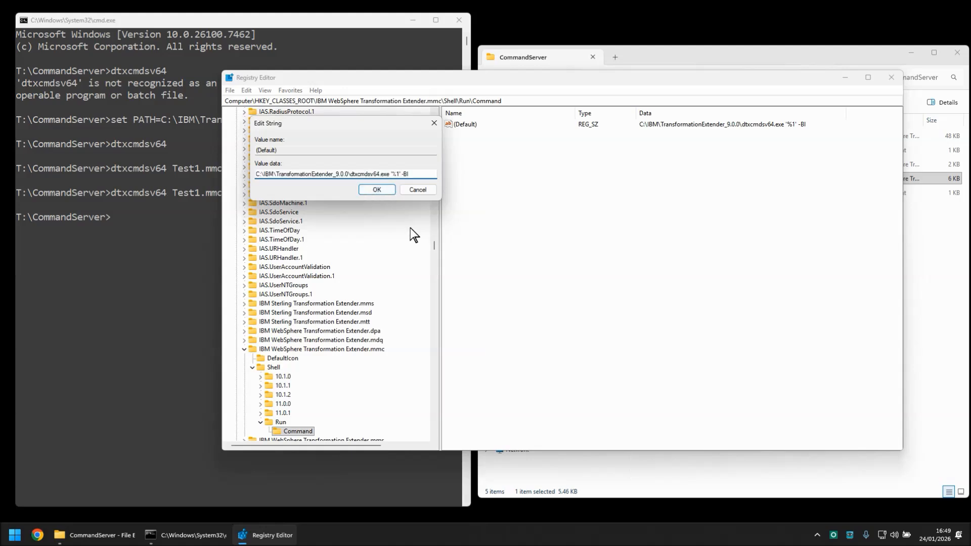
pyautogui.press('Right')
pyautogui.press('Right')
pyautogui.press('Right')
pyautogui.press('Right')
pyautogui.press('Right')
pyautogui.press('Right')
pyautogui.hotkey('shift', 'Home')
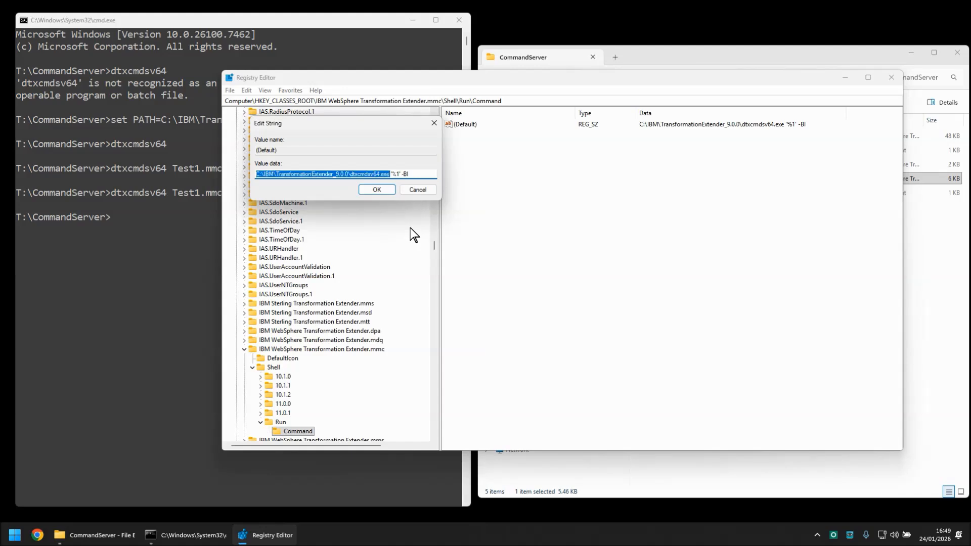
pyautogui.press('Right')
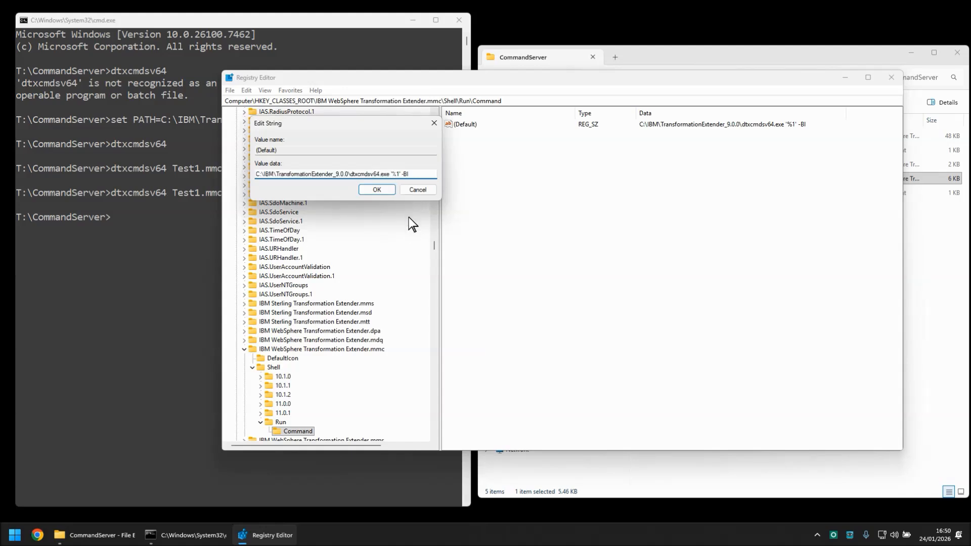
pyautogui.press('Left')
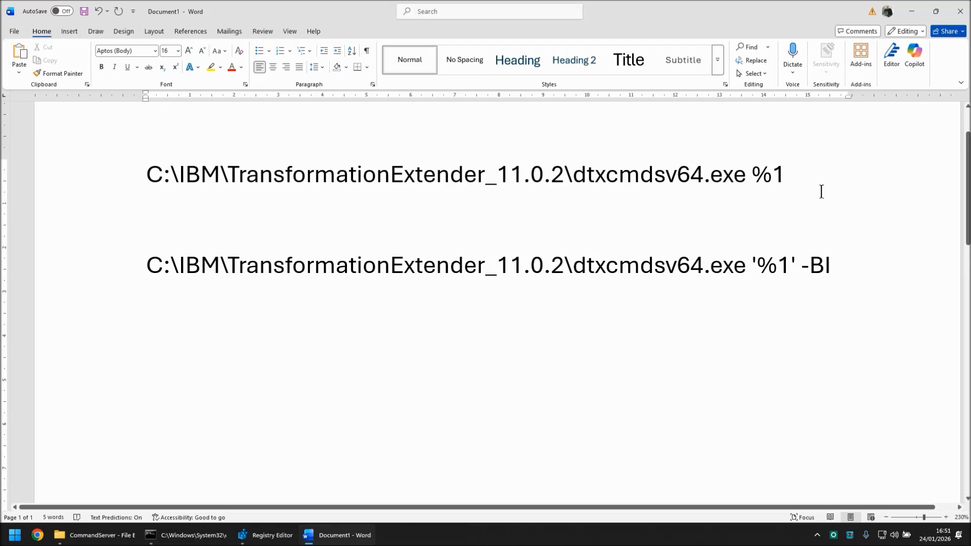
# Highlight in turn the two 11.0.2 dtxcmdsv64.exe command lines in the Word document to compare their parameters, and clear the selection
pyautogui.click(807, 176)
pyautogui.tripleClick(807, 178)
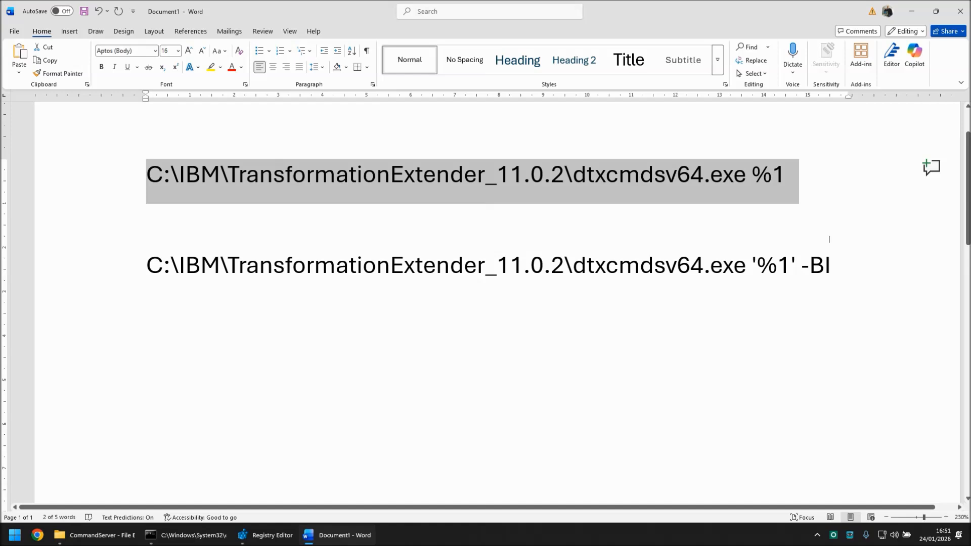
pyautogui.click(837, 264)
pyautogui.tripleClick(837, 264)
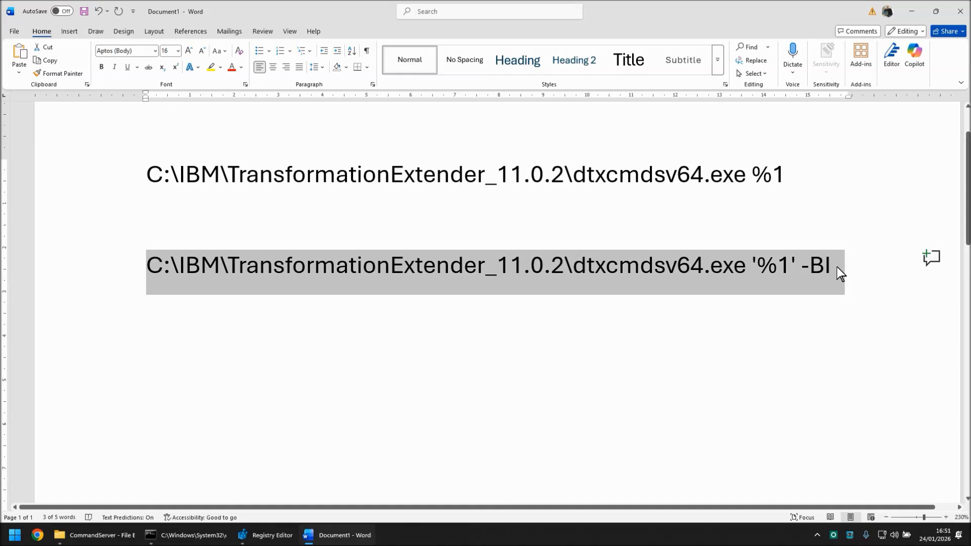
pyautogui.click(874, 220)
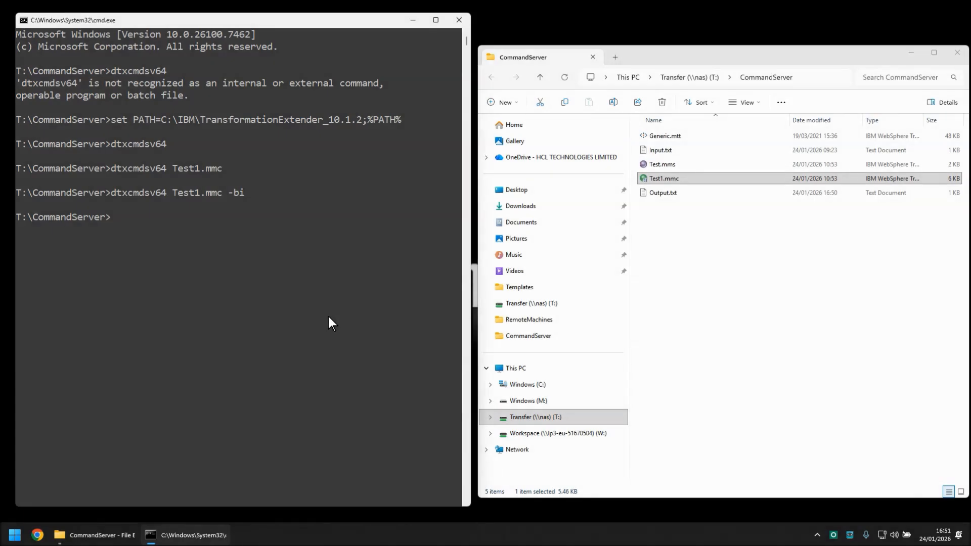
# Rerun Test1.mmc with dtxcmdsv64 using -bi, and run it again with -bi -wm
pyautogui.press('Up')
pyautogui.press('Return')
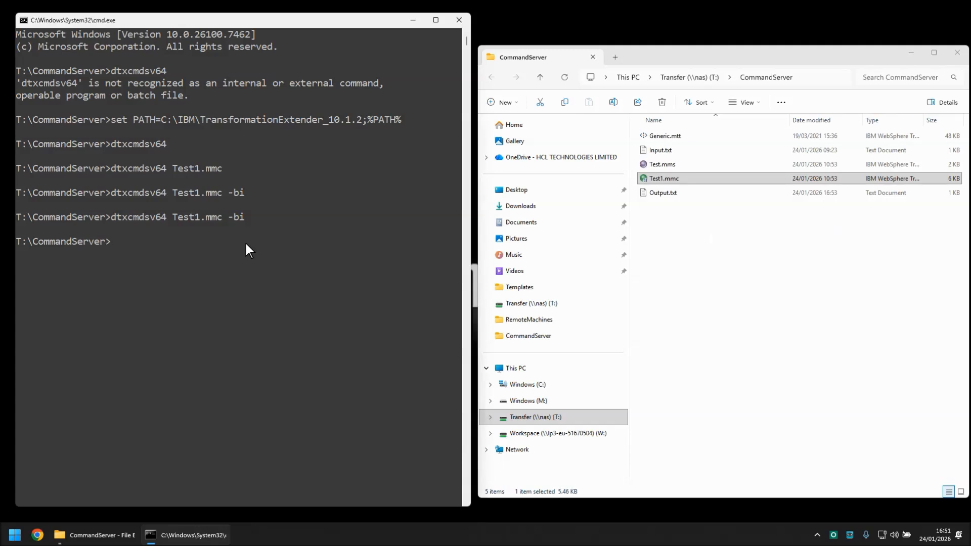
pyautogui.press('Up')
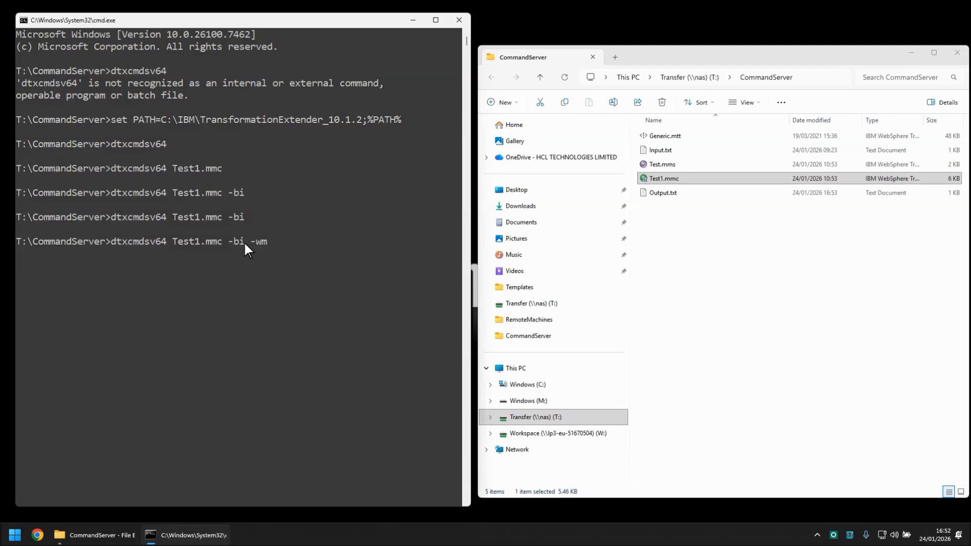
pyautogui.press('Return')
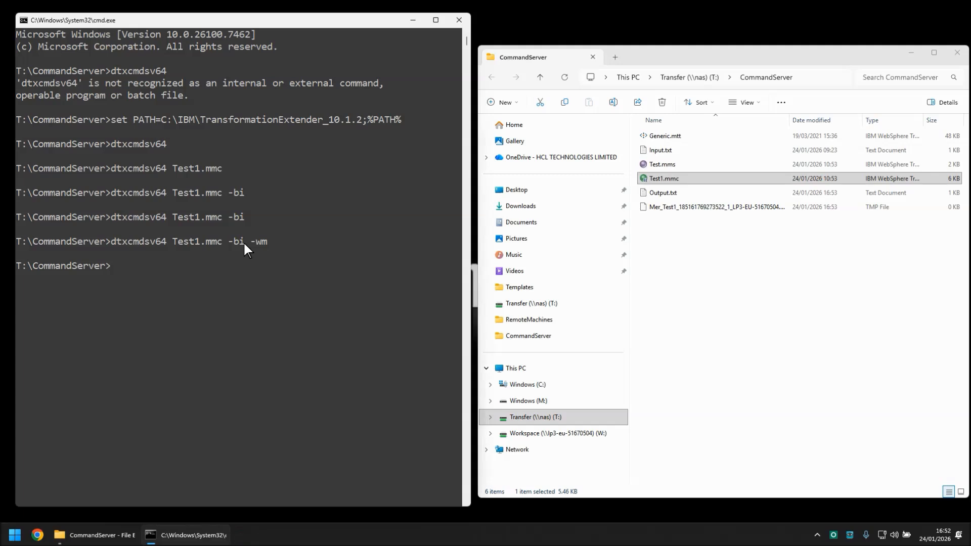
# Run Test1.mmc with dtxcmdsv64 using the options -bi -wm -ae
pyautogui.press('Up')
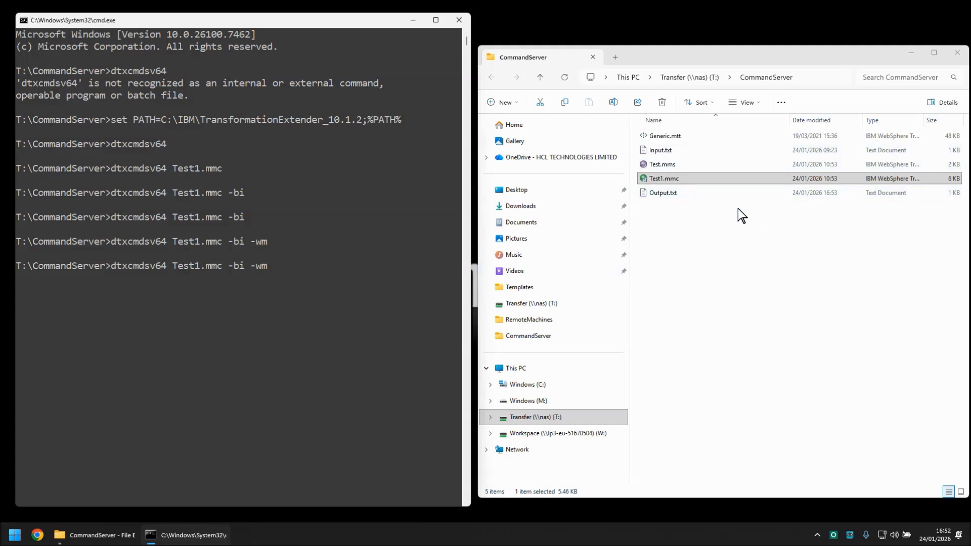
pyautogui.write('-ae')
pyautogui.press('Return')
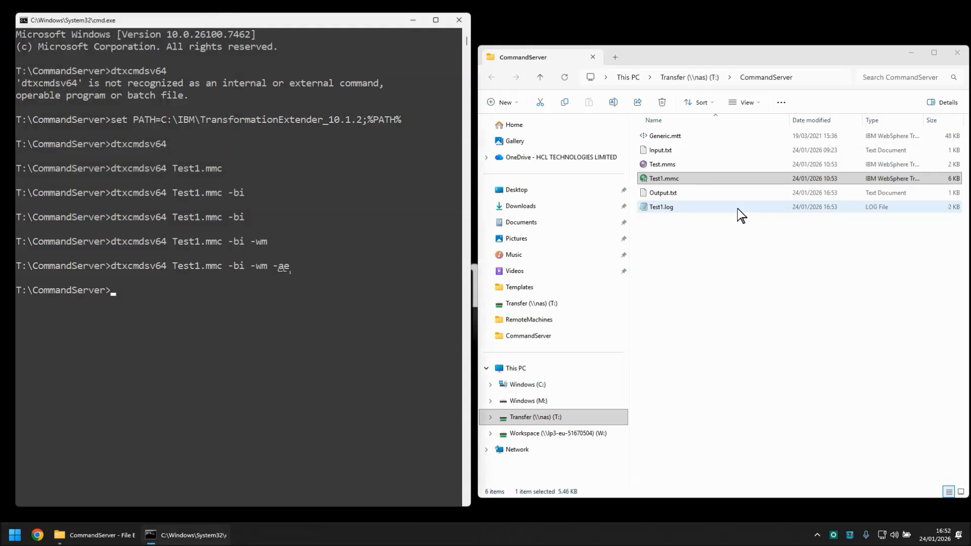
# Run Test1.mmc with the options -bi -wm -ae -ti, and select the Test1.mtr file in the folder
pyautogui.press('Up')
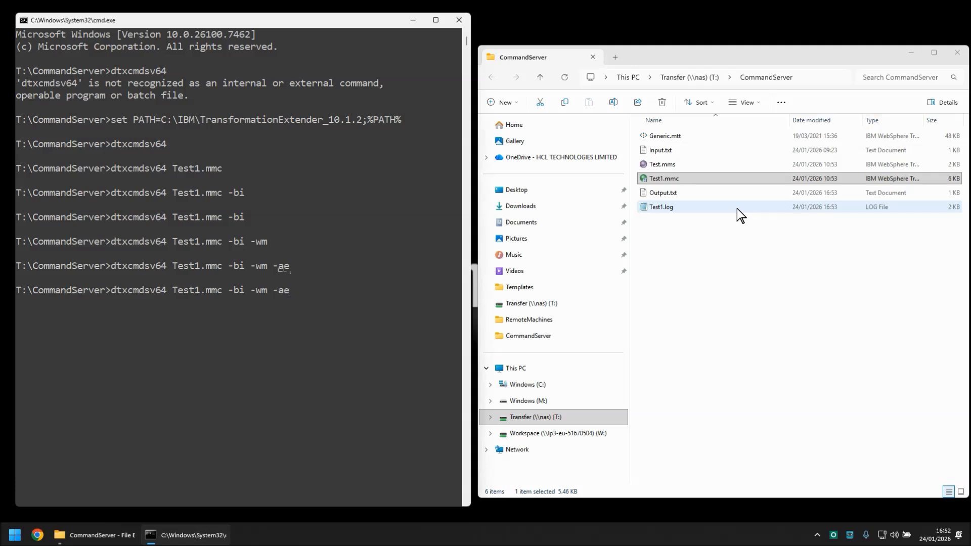
pyautogui.write('-ti')
pyautogui.press('Return')
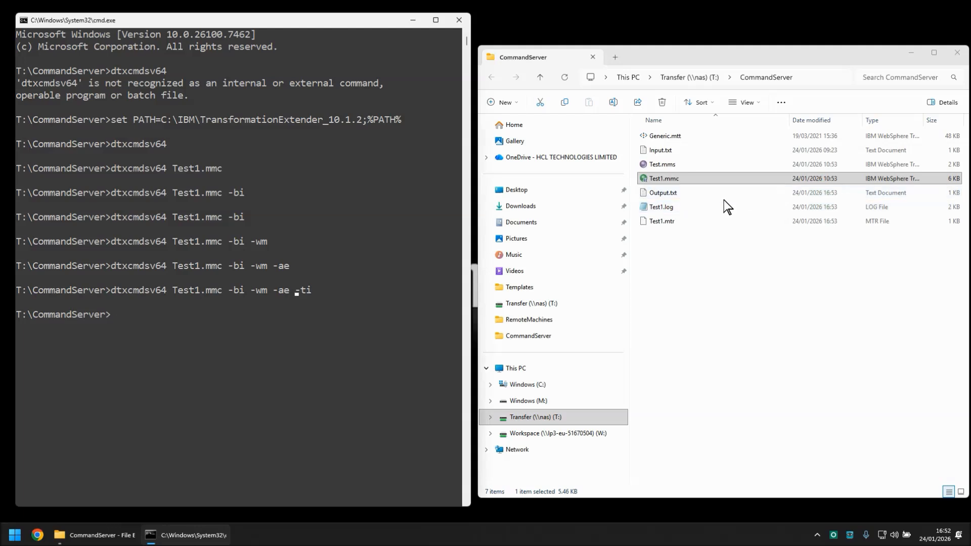
pyautogui.click(684, 226)
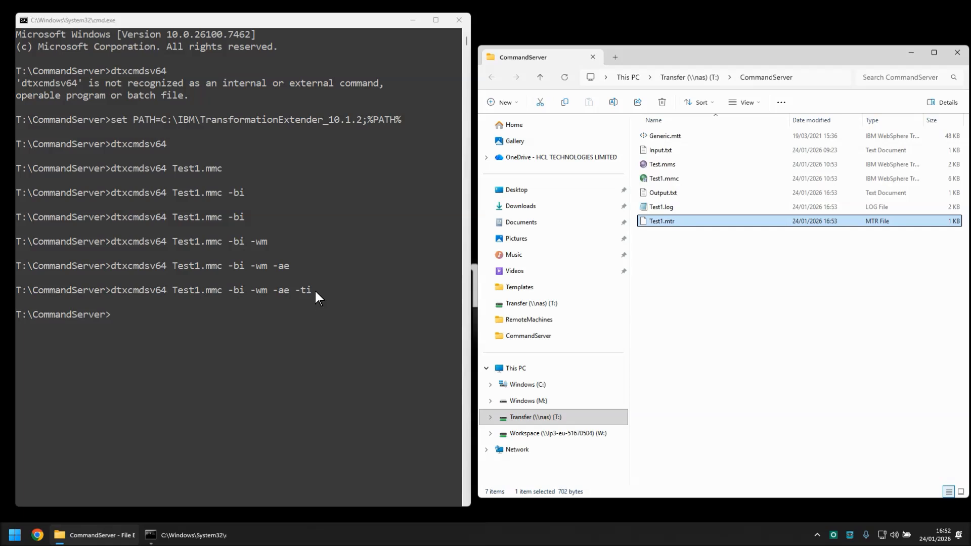
# Switch to Chrome and open the Execution commands topic under Execution Commands in the IBM Sterling Transformation Extender 11.0.2 documentation
pyautogui.press('super')
pyautogui.write('chr')
pyautogui.press('Return')
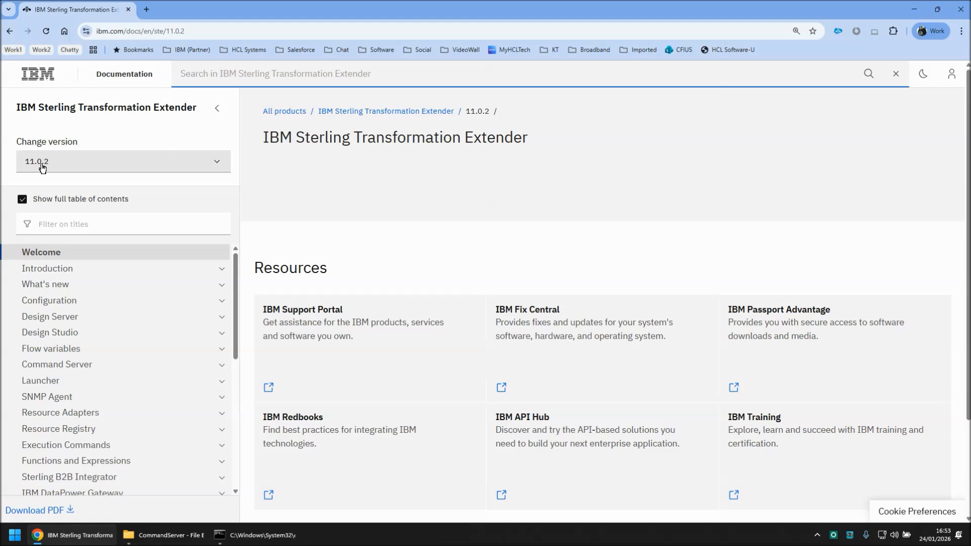
pyautogui.click(32, 448)
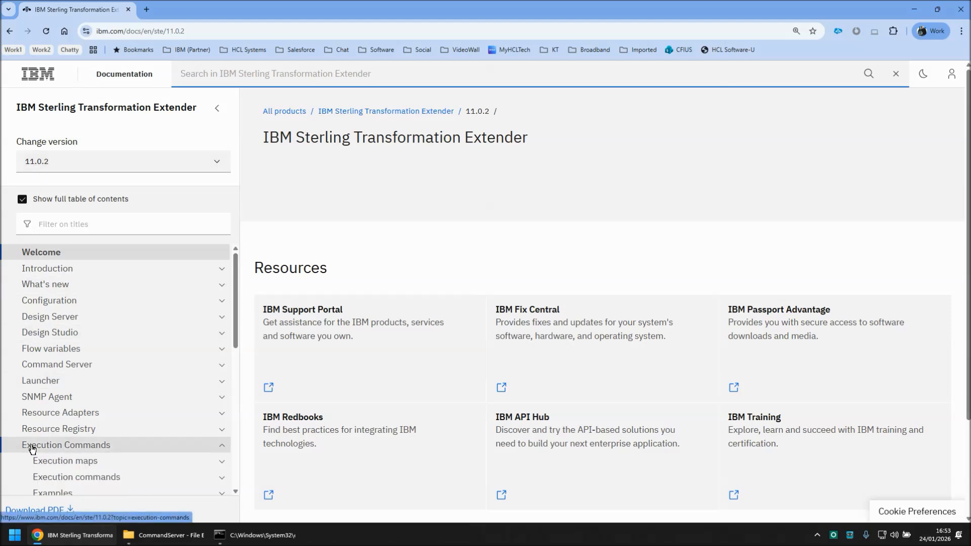
pyautogui.scroll(-3, 32, 448)
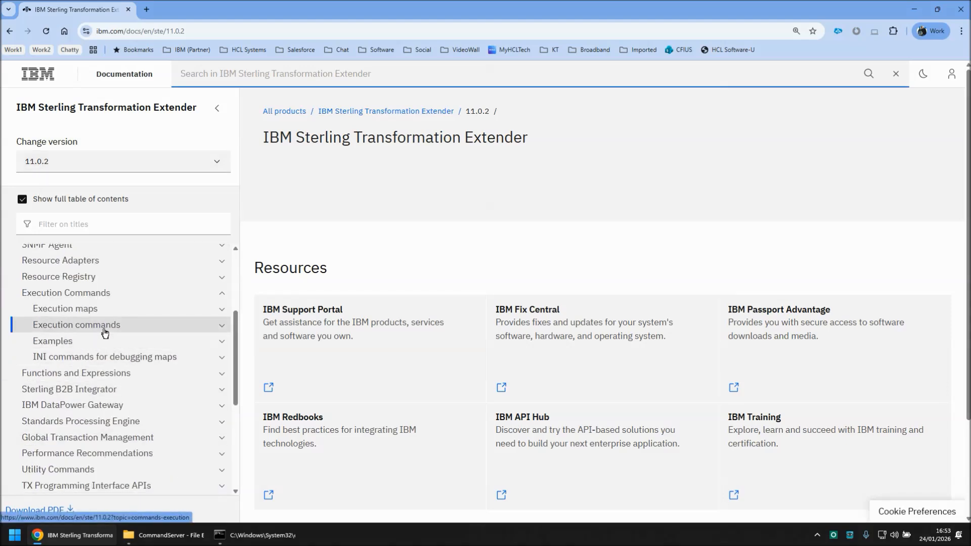
pyautogui.click(104, 330)
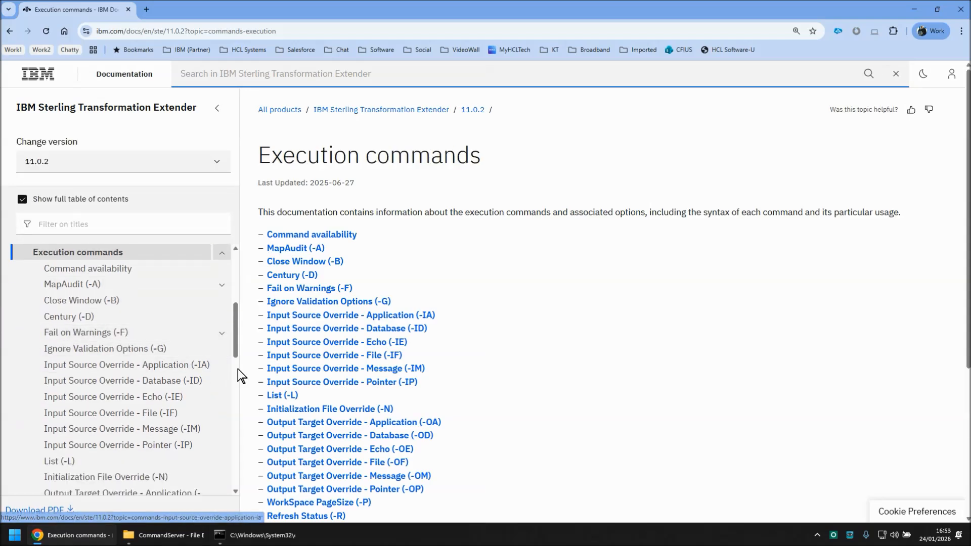
# Browse the execution commands and open the MapAudit (-A) topic to examine its option syntax
pyautogui.moveTo(237, 338); pyautogui.dragTo(237, 357)
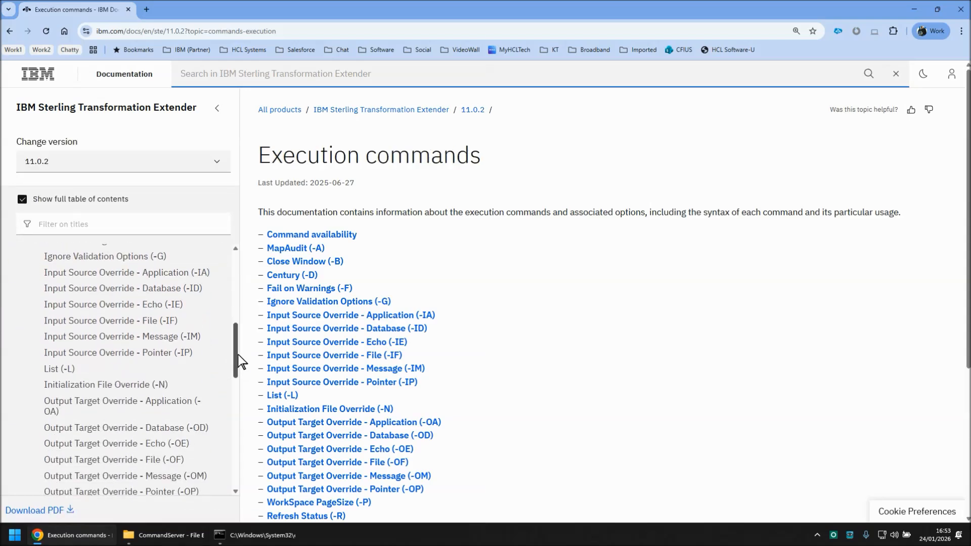
pyautogui.moveTo(238, 355); pyautogui.dragTo(238, 333)
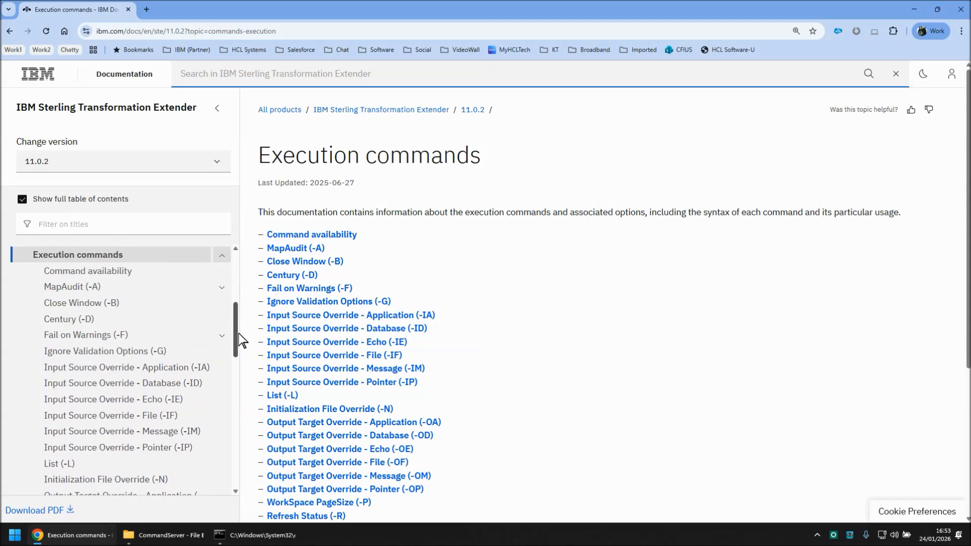
pyautogui.click(88, 287)
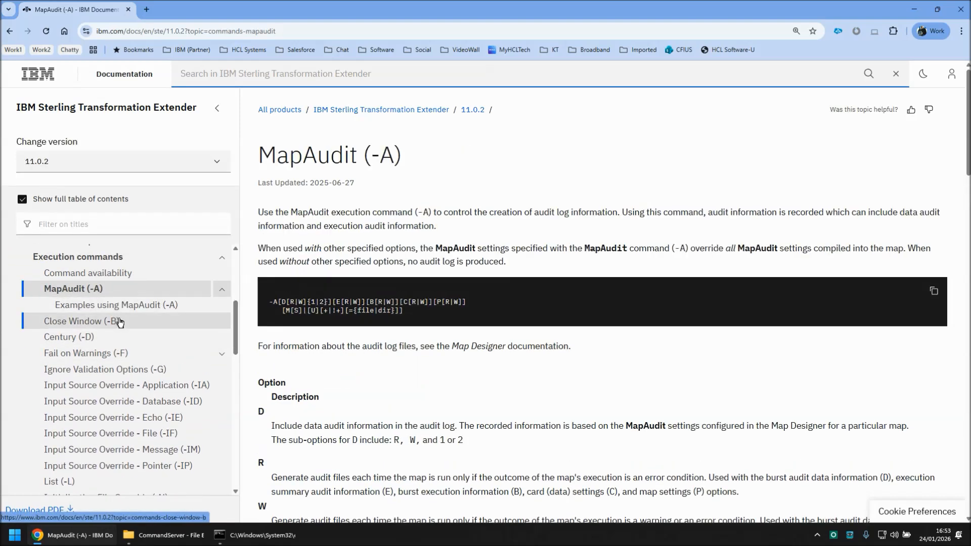
pyautogui.click(338, 303)
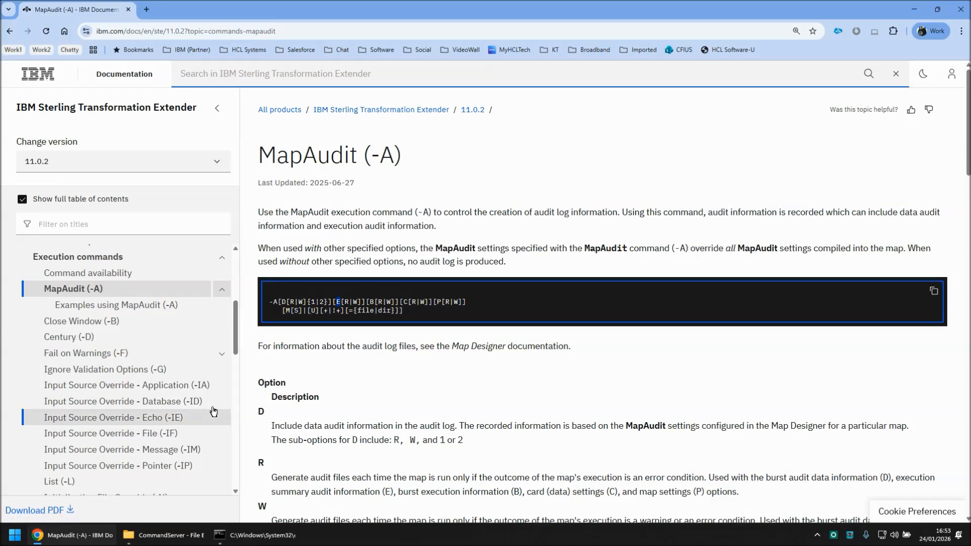
# Read the WorkSpace (-W) and MapTrace (-T) topics in the documentation, and close the browser
pyautogui.scroll(-1, 236, 334)
pyautogui.moveTo(236, 335); pyautogui.dragTo(237, 385)
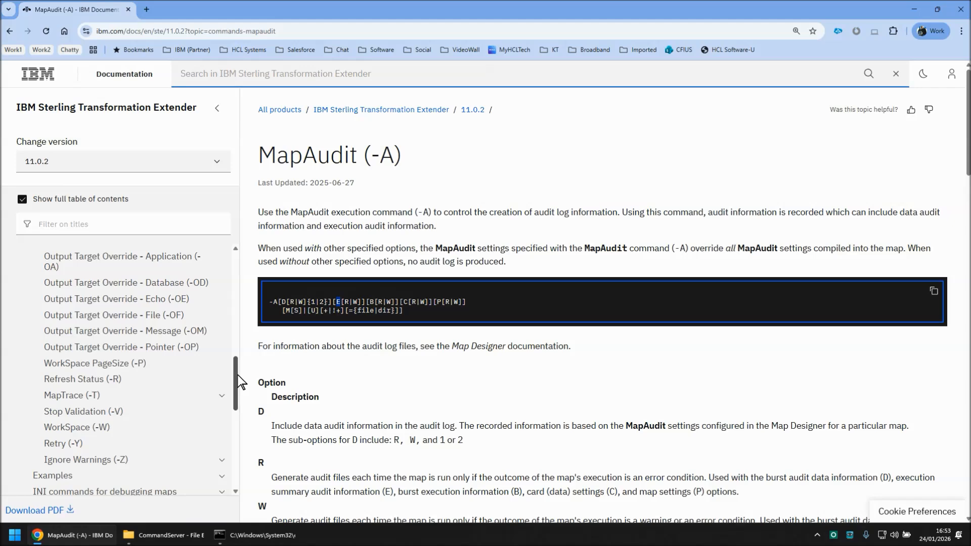
pyautogui.click(105, 427)
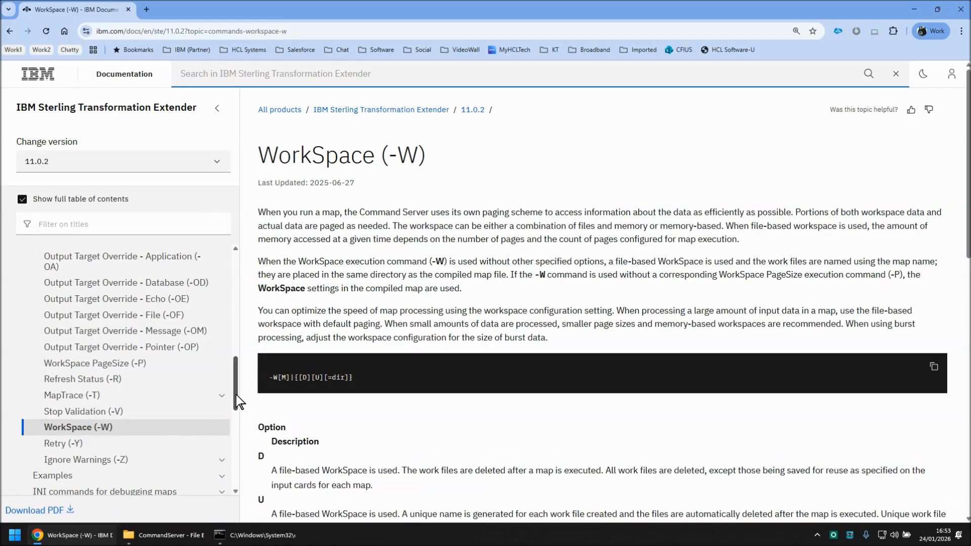
pyautogui.click(92, 397)
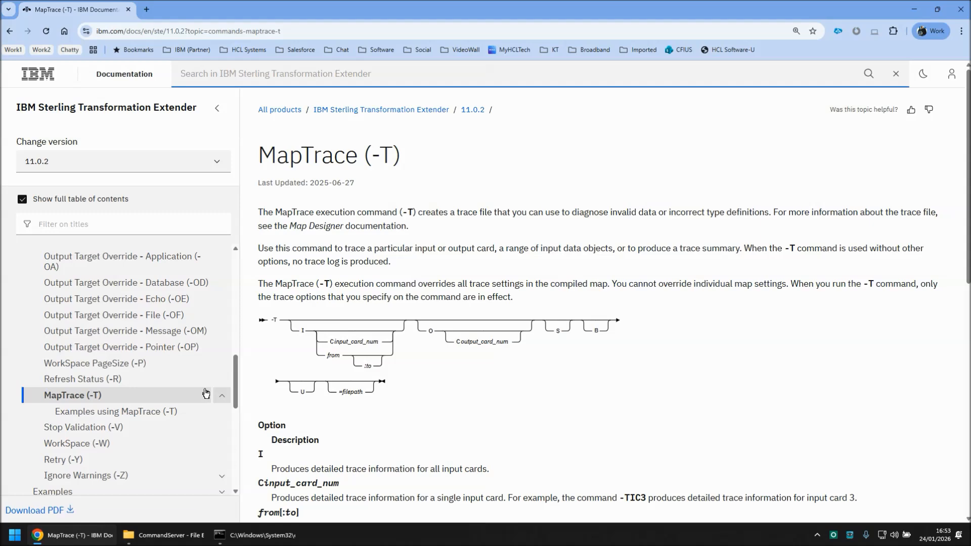
pyautogui.click(961, 10)
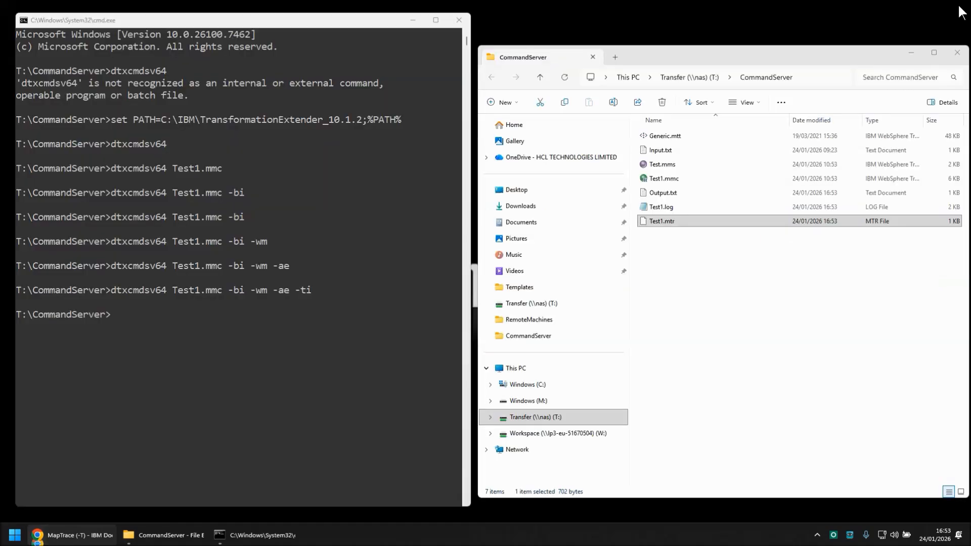
# Launch Integration Flow Designer from the command prompt
pyautogui.click(348, 235)
pyautogui.write('mercse')
pyautogui.press('Return')
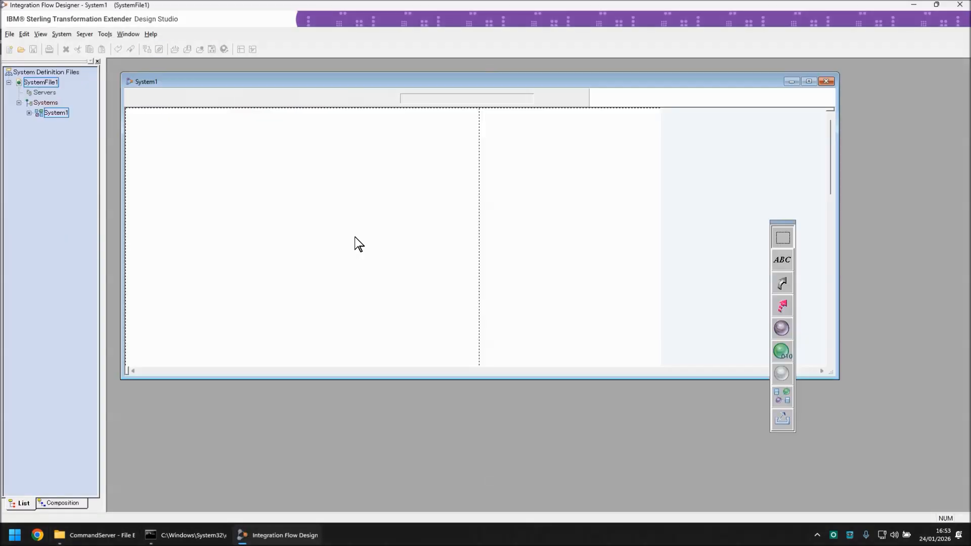
# Assign System1 to the Local Server with the execution mode Command
pyautogui.click(195, 99)
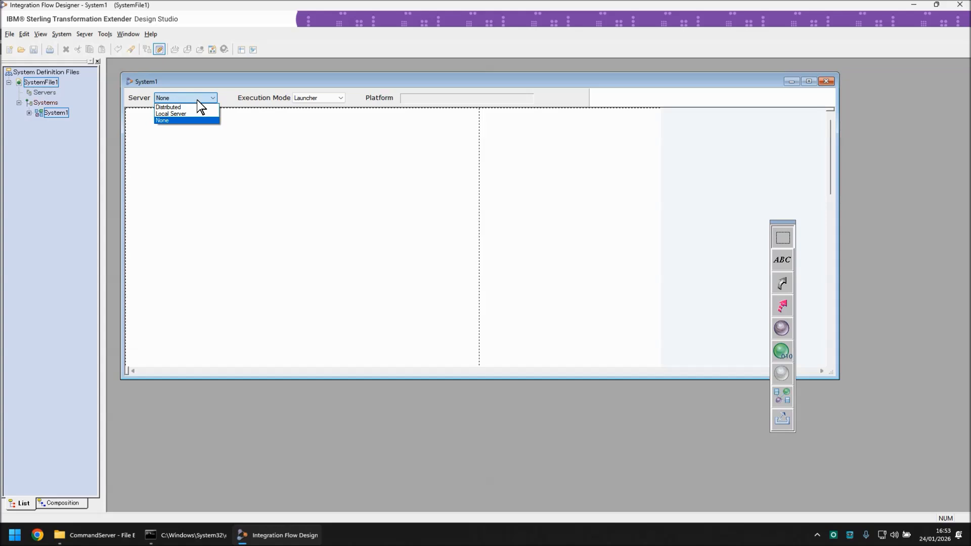
pyautogui.click(191, 113)
pyautogui.click(317, 99)
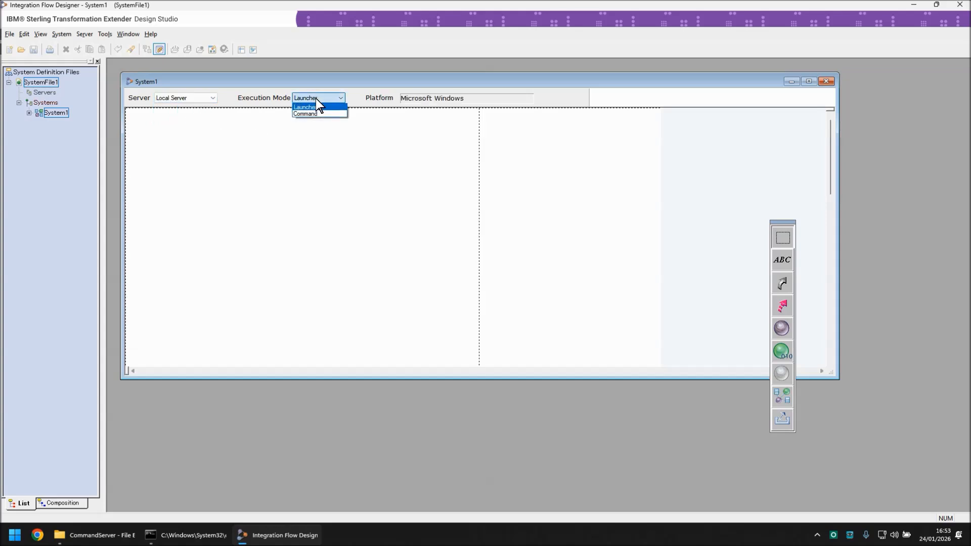
pyautogui.click(315, 115)
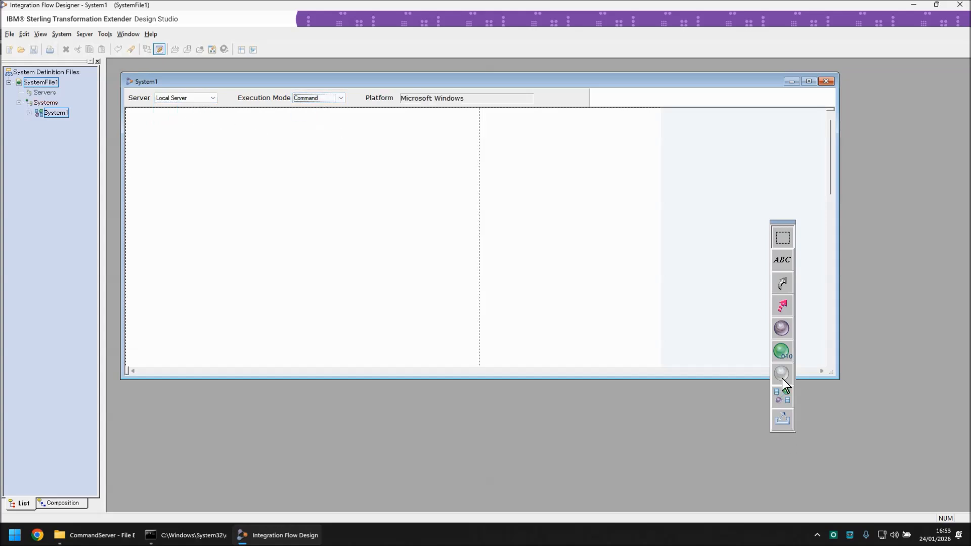
# Add the compiled map Test1.mmc from the CommandServer folder to the System1 diagram
pyautogui.click(779, 348)
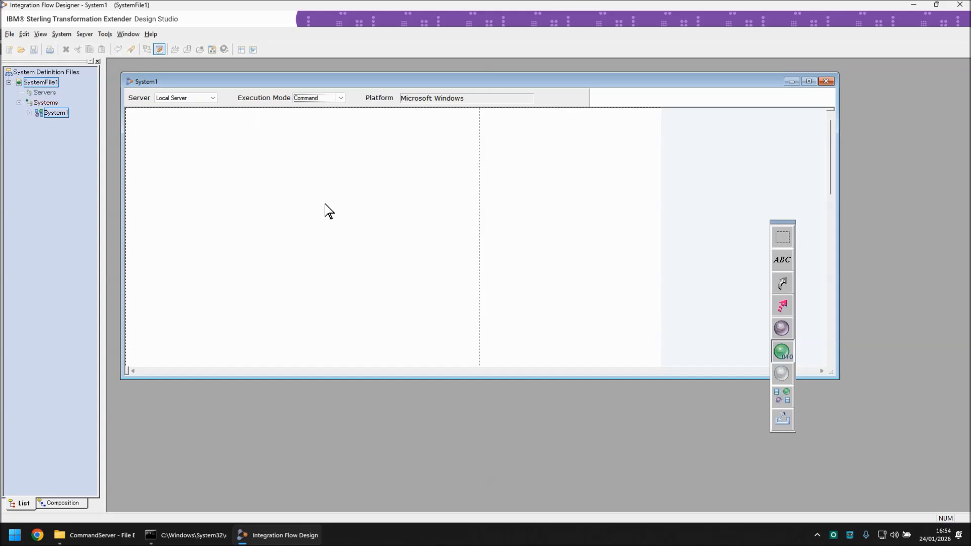
pyautogui.click(325, 204)
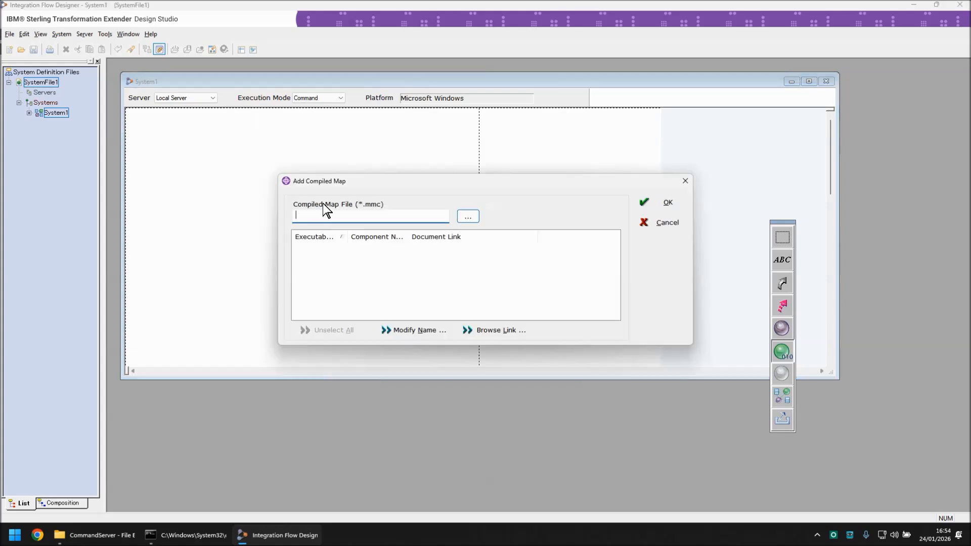
pyautogui.click(468, 217)
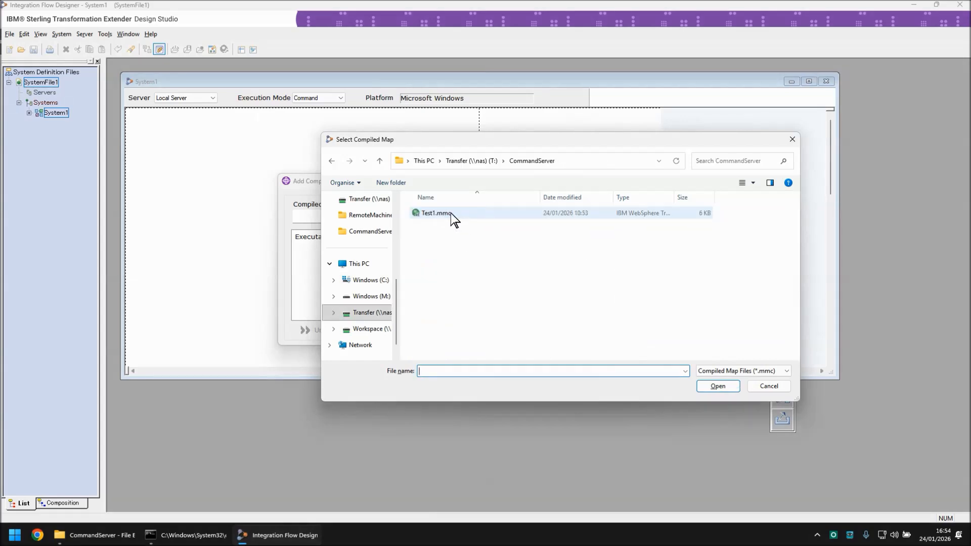
pyautogui.doubleClick(451, 213)
pyautogui.click(668, 202)
pyautogui.click(501, 283)
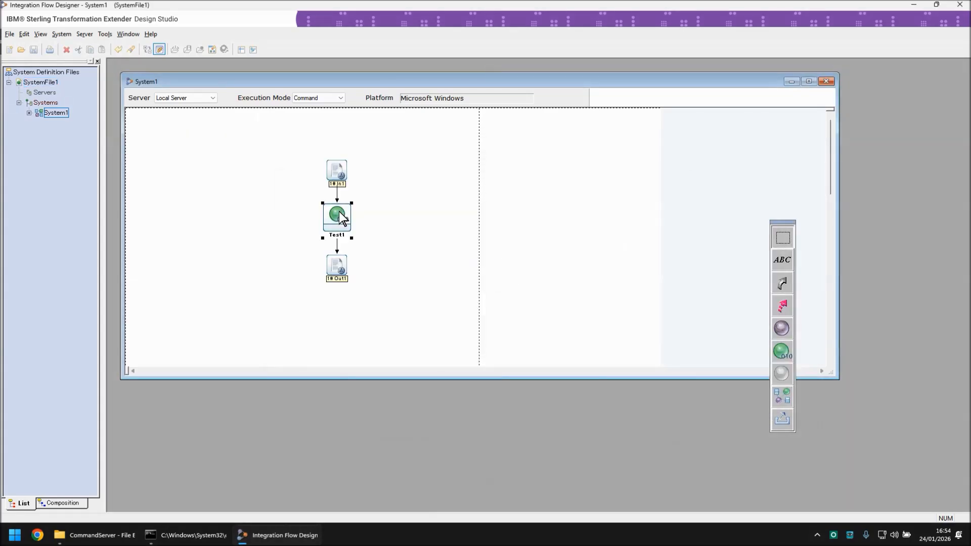
# Open the Command Server settings of the Test1 map component and set the MapAudit switch to ON
pyautogui.rightClick(335, 213)
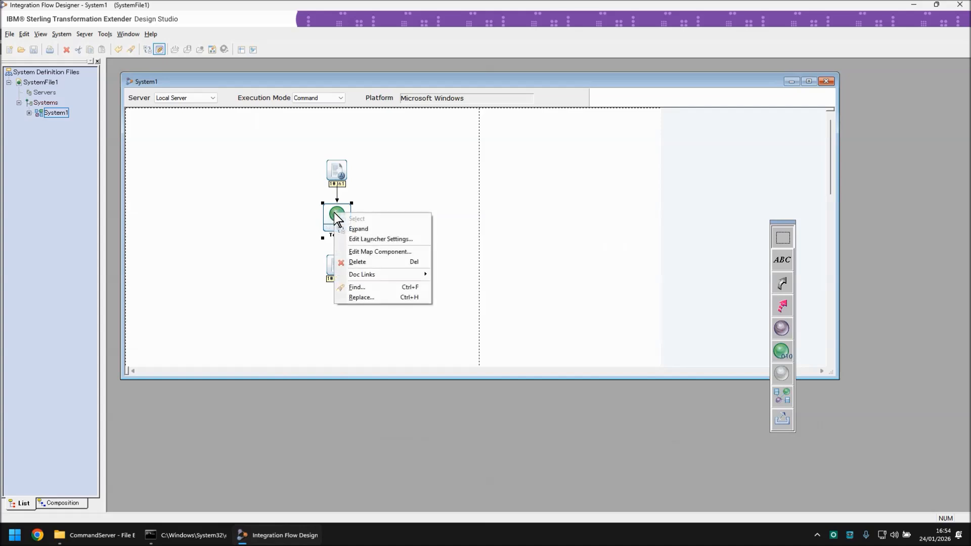
pyautogui.click(379, 240)
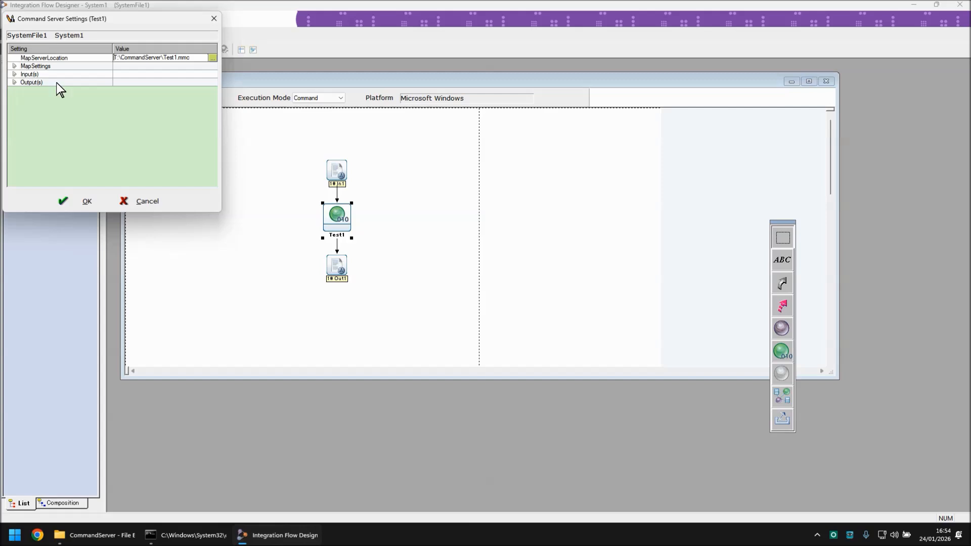
pyautogui.click(14, 66)
pyautogui.click(24, 74)
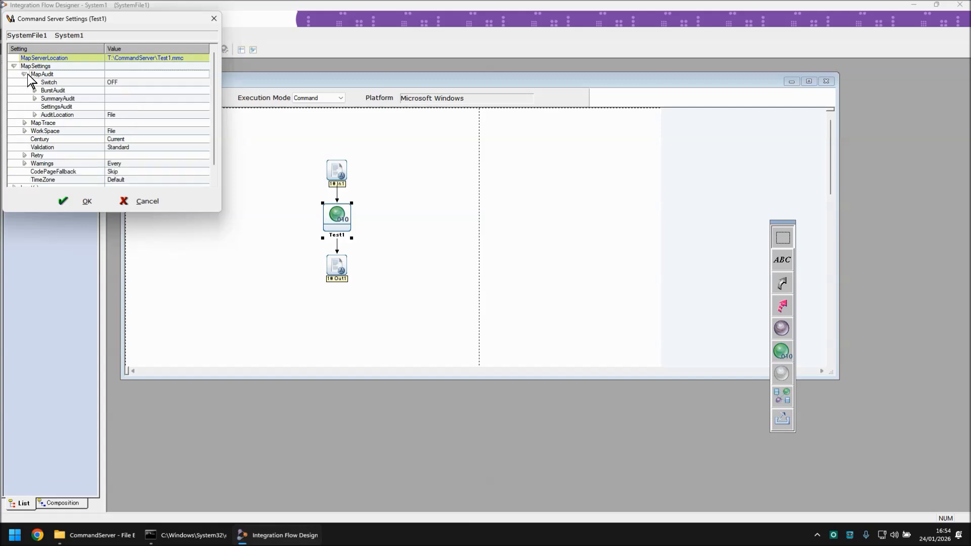
pyautogui.click(123, 82)
pyautogui.click(124, 82)
pyautogui.click(123, 87)
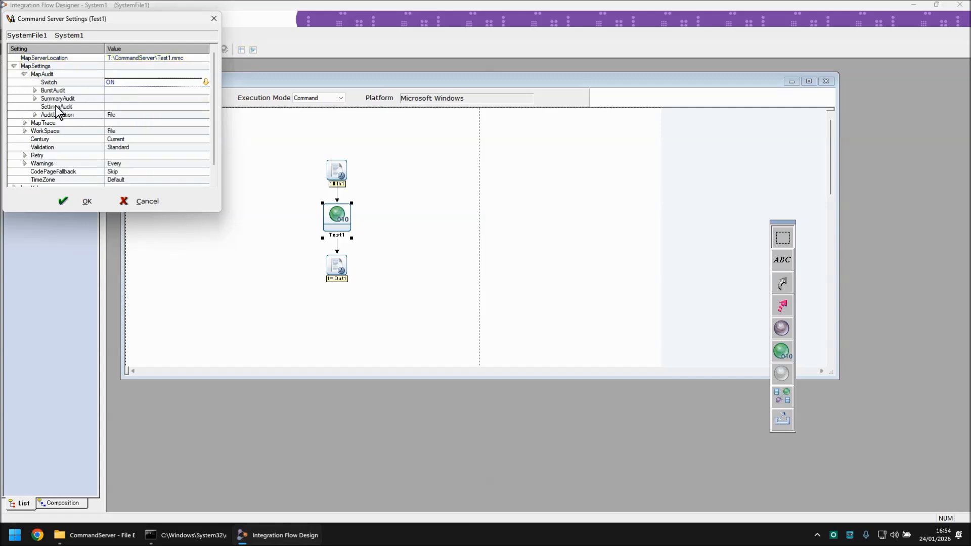
# Expand the summary and burst audit settings, and set the BurstAudit Data option to Always
pyautogui.click(35, 98)
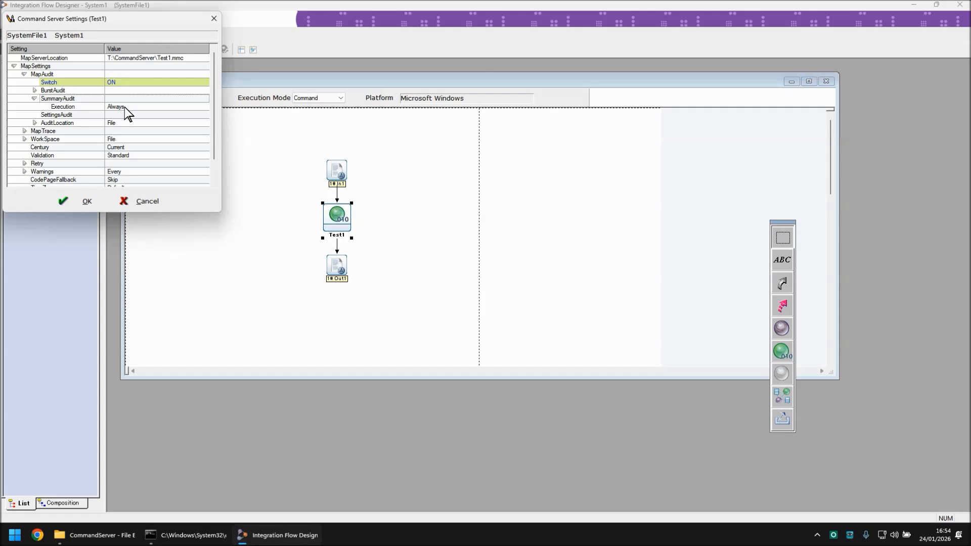
pyautogui.click(34, 90)
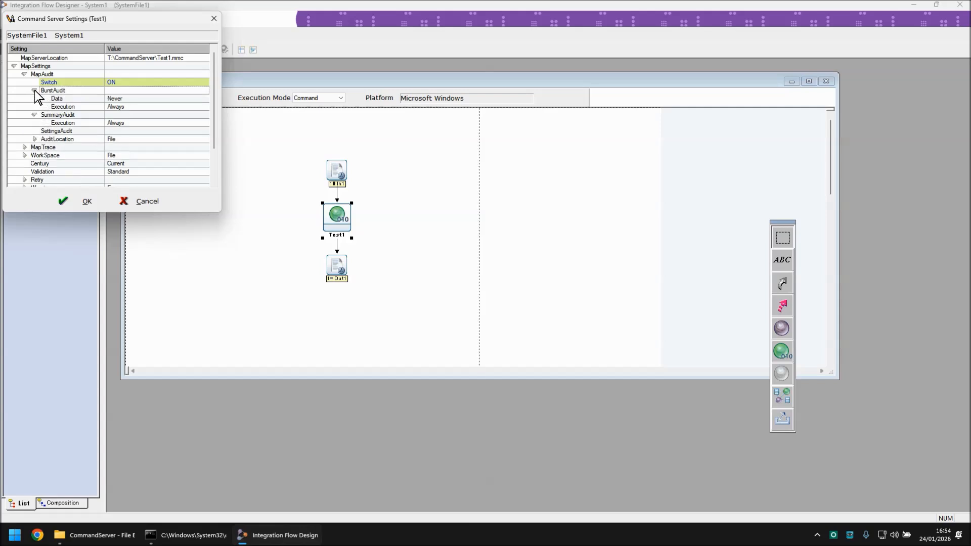
pyautogui.click(120, 99)
pyautogui.click(121, 108)
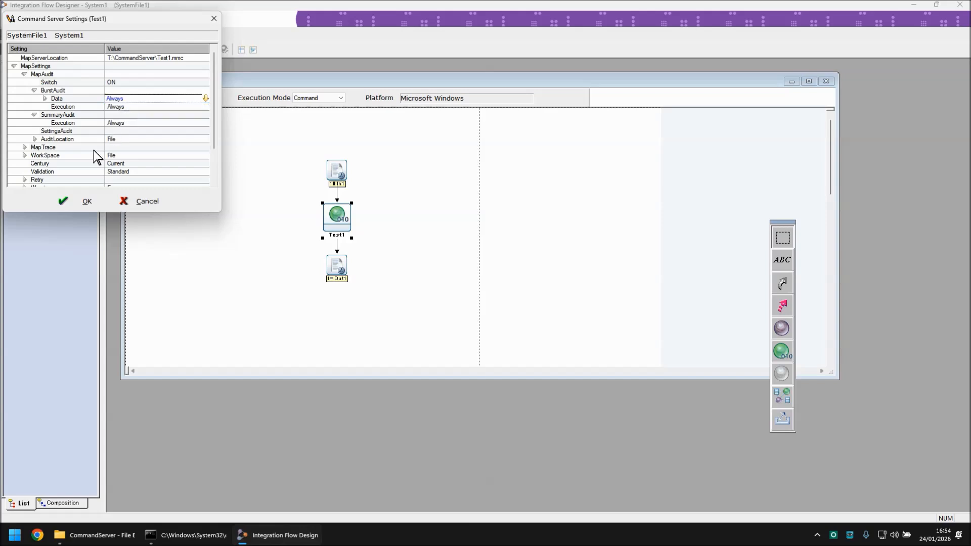
# Set the AuditLocation FileName of the map audit to Unique
pyautogui.click(34, 139)
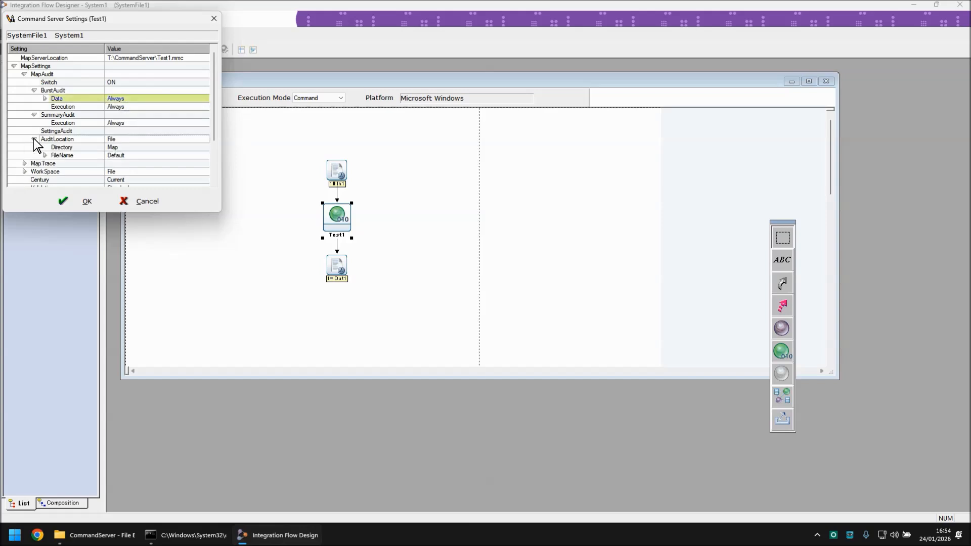
pyautogui.click(120, 147)
pyautogui.click(118, 156)
pyautogui.click(122, 155)
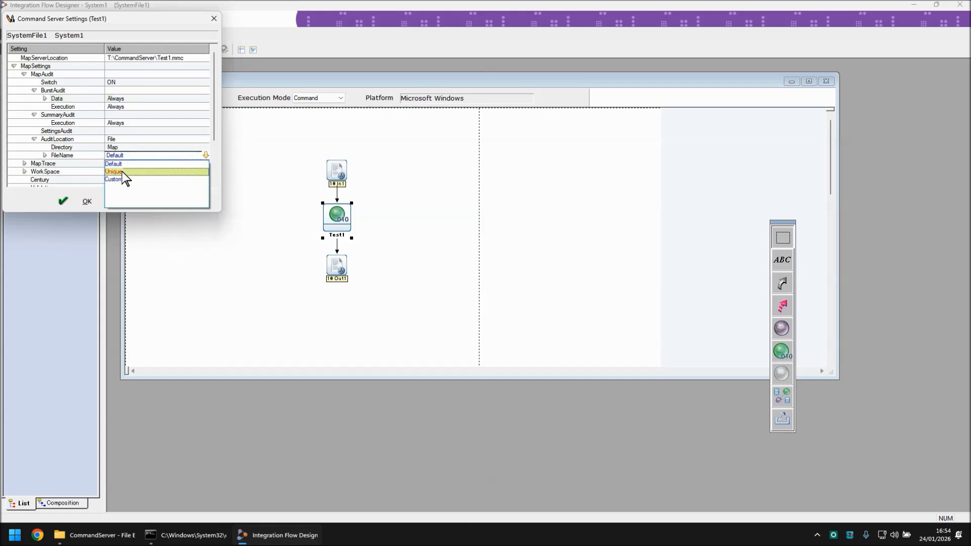
pyautogui.click(123, 172)
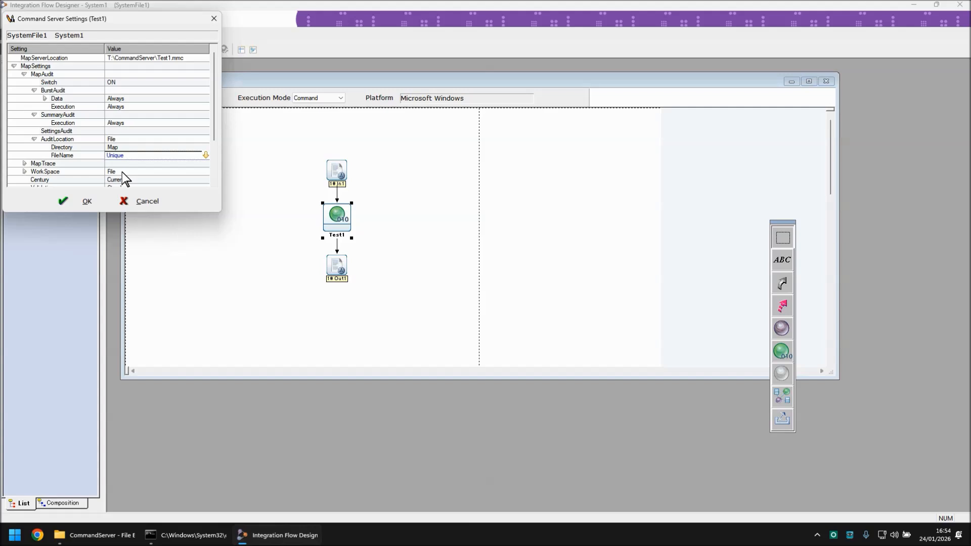
# Set the ContentTrace switch under MapTrace to ON
pyautogui.click(24, 163)
pyautogui.click(34, 171)
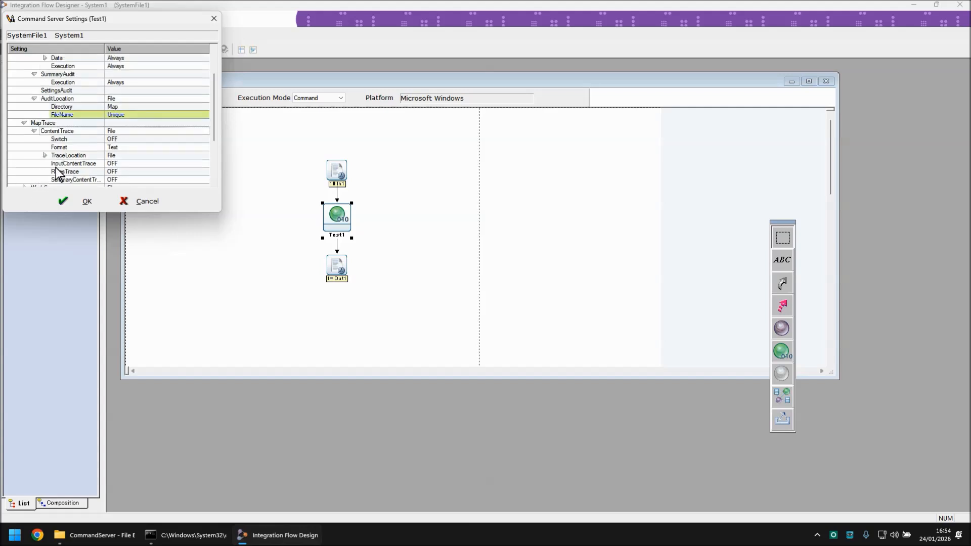
pyautogui.click(125, 138)
pyautogui.click(124, 138)
pyautogui.click(125, 147)
# Set InputContentTrace and RulesTrace to All, and turn the summary content trace ON
pyautogui.click(125, 164)
pyautogui.click(122, 163)
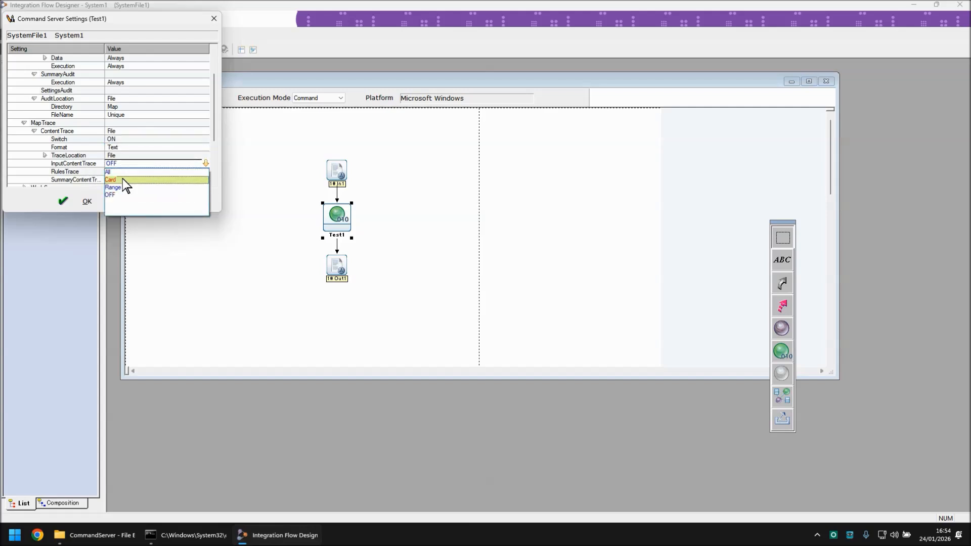
pyautogui.click(123, 172)
pyautogui.click(122, 171)
pyautogui.click(123, 172)
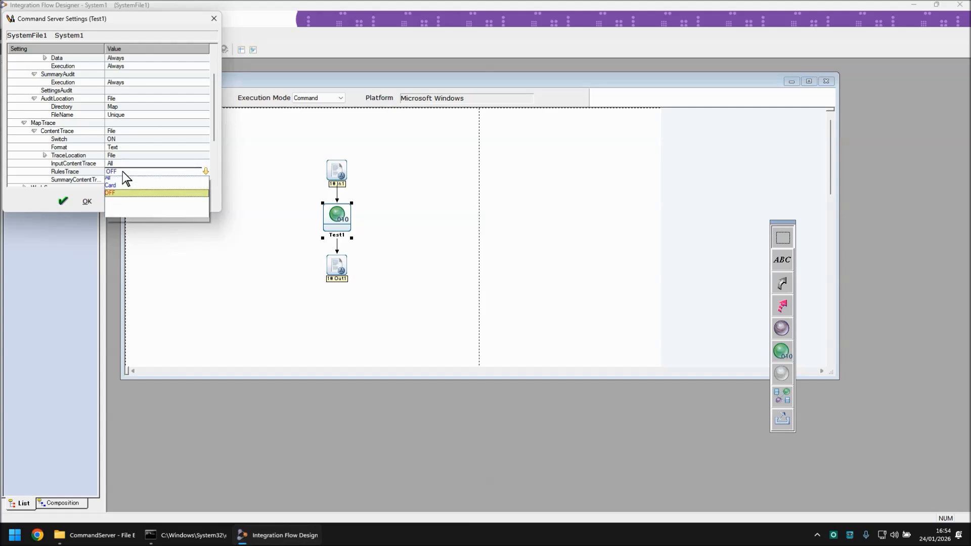
pyautogui.click(122, 177)
pyautogui.click(122, 179)
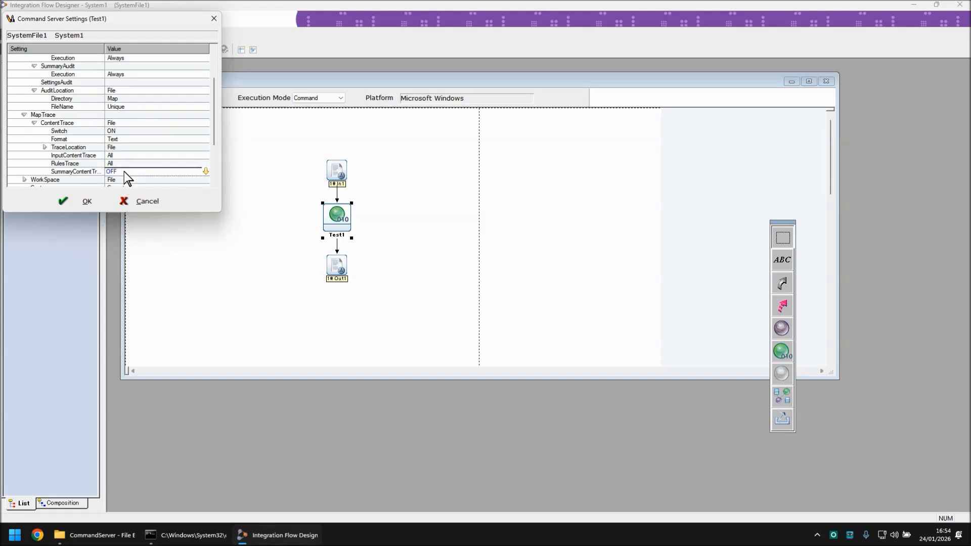
pyautogui.click(123, 172)
pyautogui.click(123, 178)
# Set the map's WorkSpace to Memory and accept the Command Server settings
pyautogui.click(24, 179)
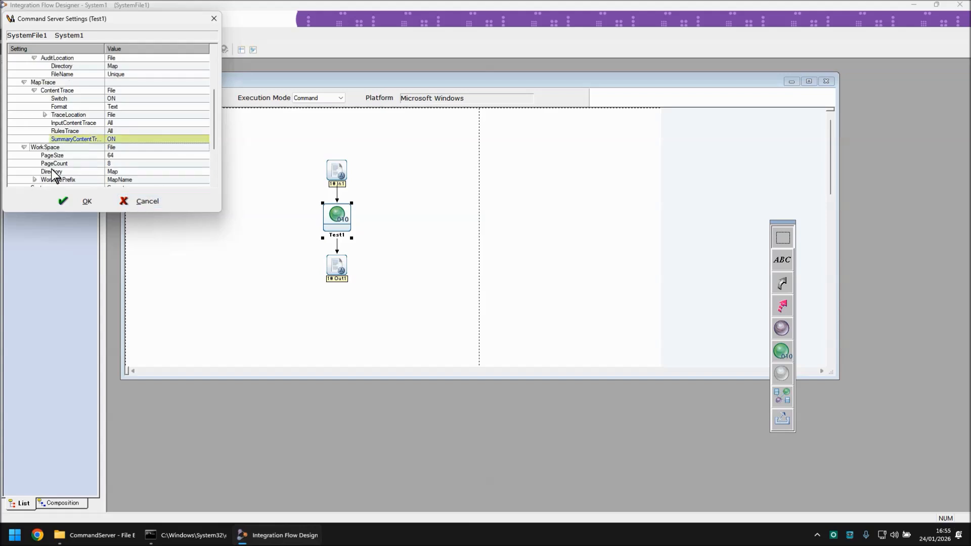
pyautogui.click(123, 147)
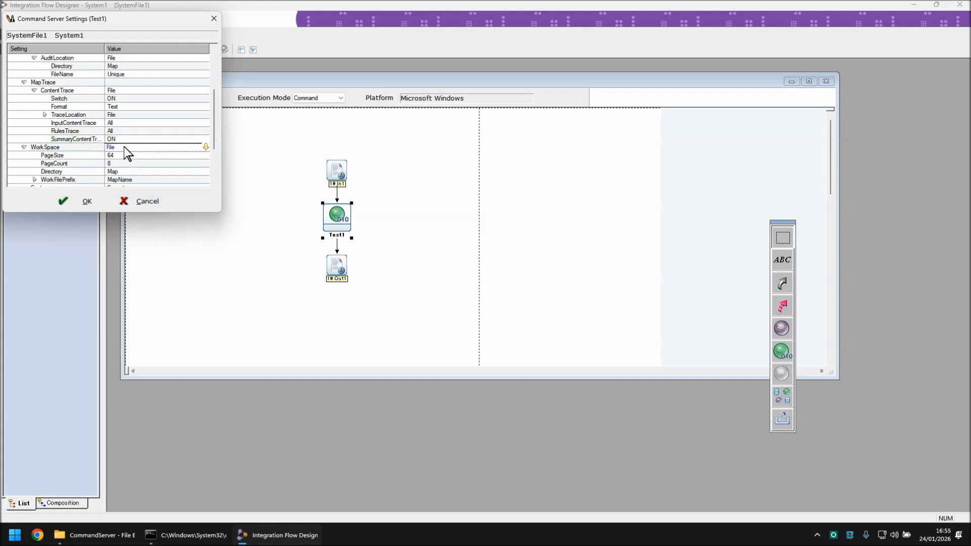
pyautogui.click(123, 147)
pyautogui.click(123, 156)
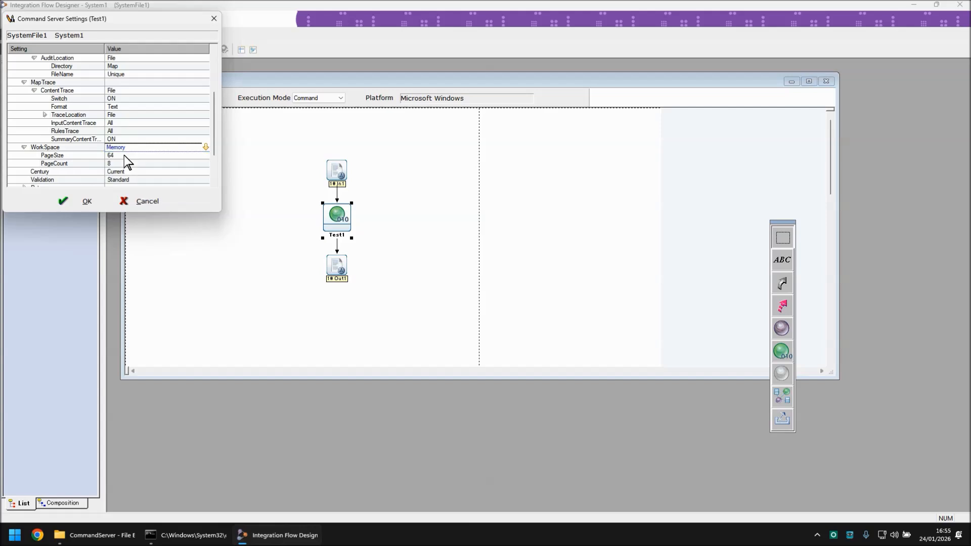
pyautogui.click(81, 202)
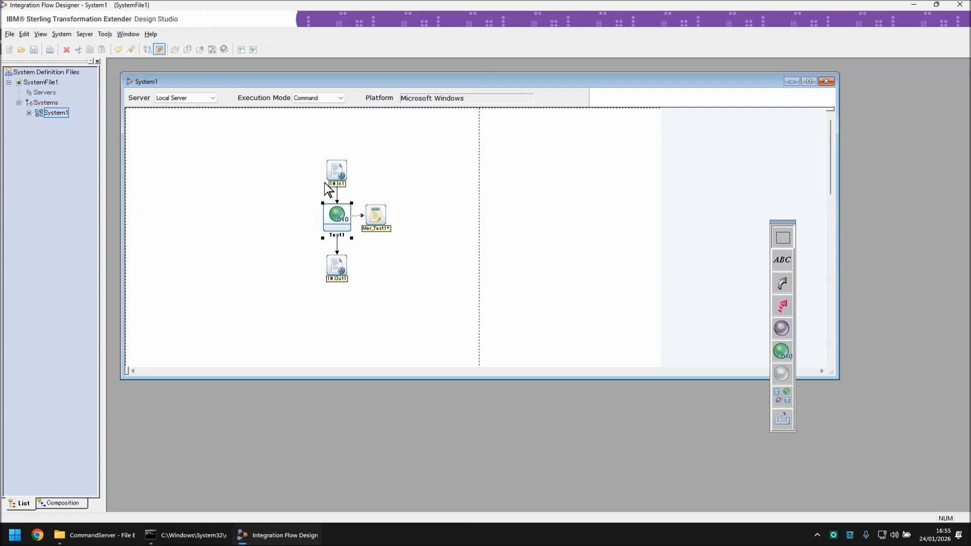
# Generate the command file for System1 and save it as temp.txt in the CommandServer folder
pyautogui.click(61, 34)
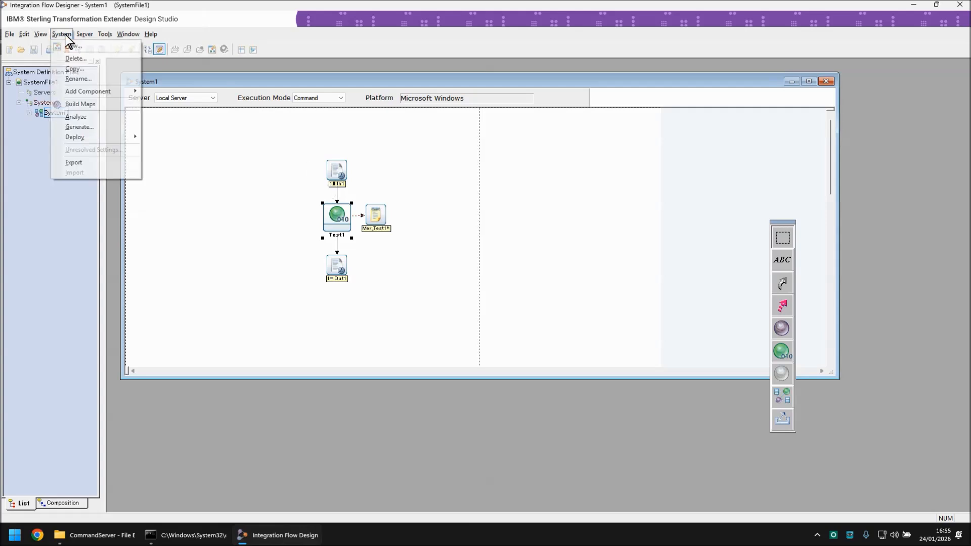
pyautogui.click(80, 127)
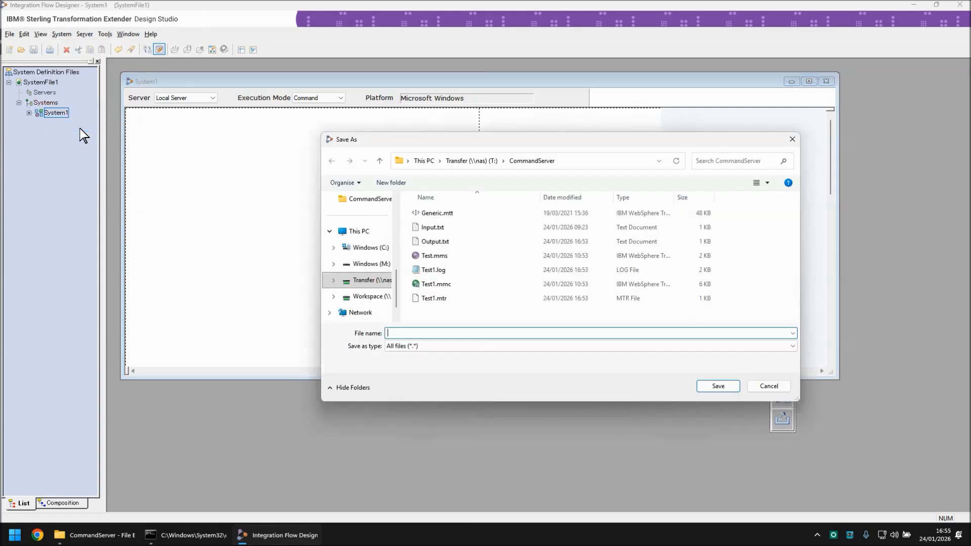
pyautogui.write('te')
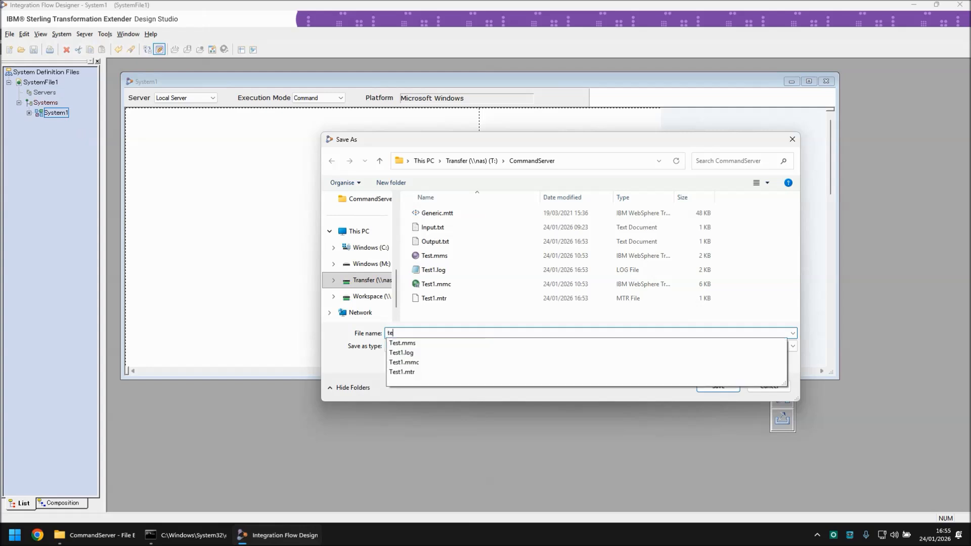
pyautogui.write('mp.txt')
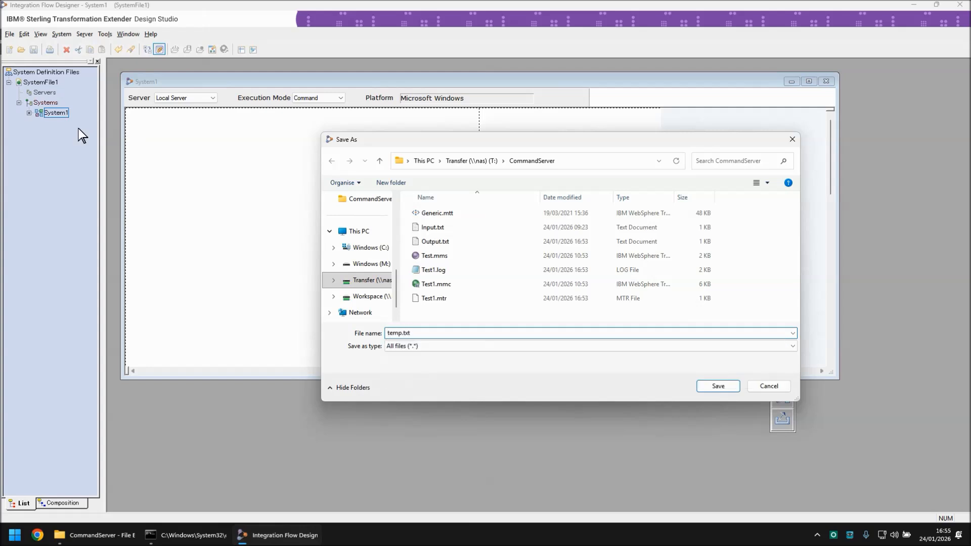
pyautogui.press('Return')
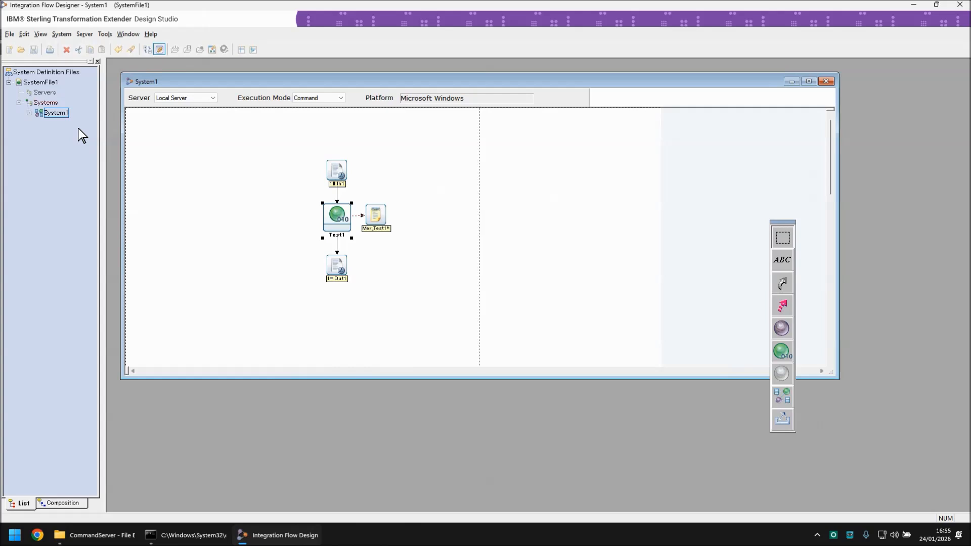
# Open temp.txt from the CommandServer folder and examine the audit, trace and workspace options generated for Test1.mmc
pyautogui.click(94, 535)
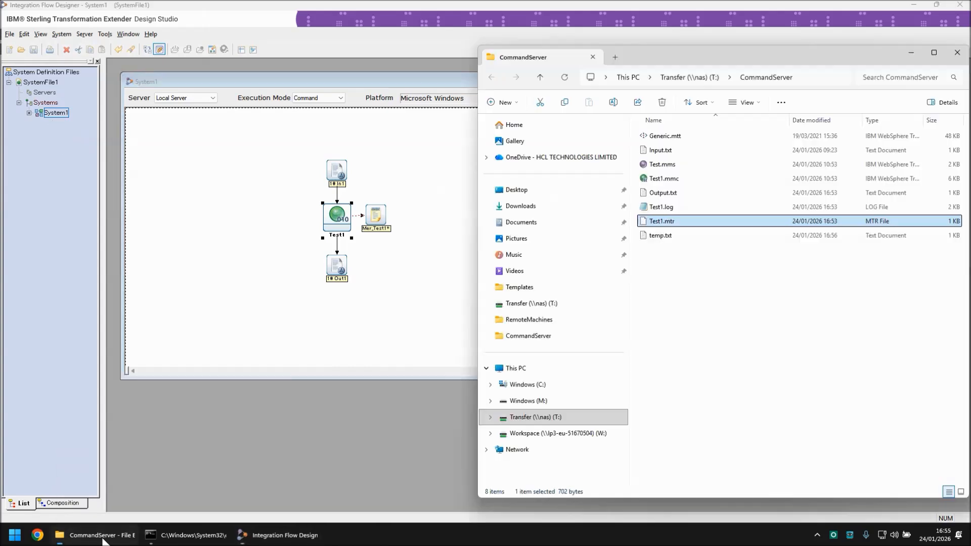
pyautogui.doubleClick(659, 236)
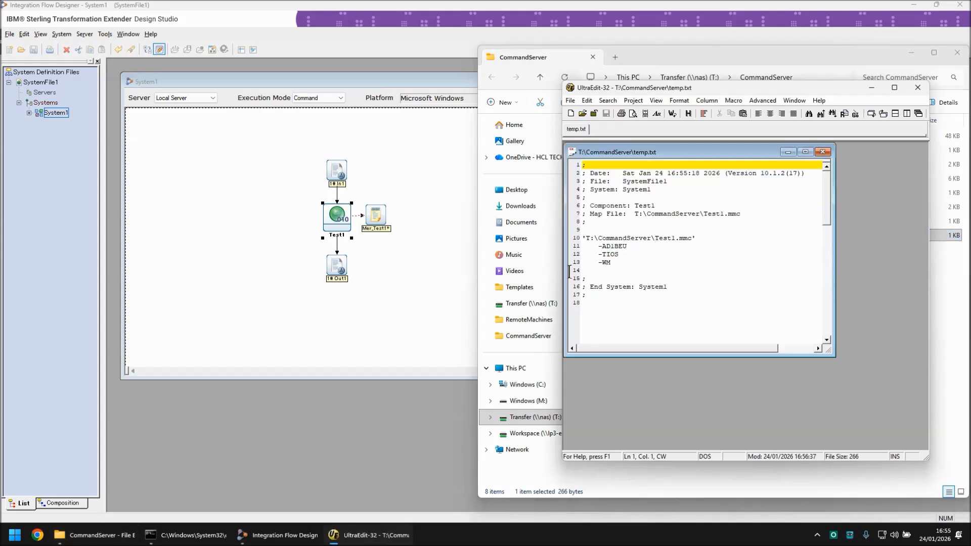
pyautogui.click(619, 270)
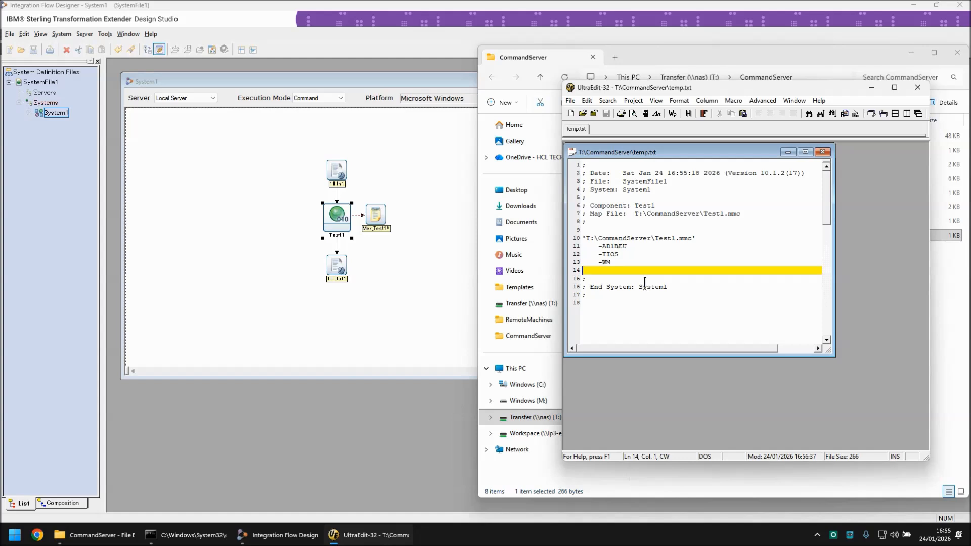
pyautogui.moveTo(602, 247); pyautogui.dragTo(631, 246)
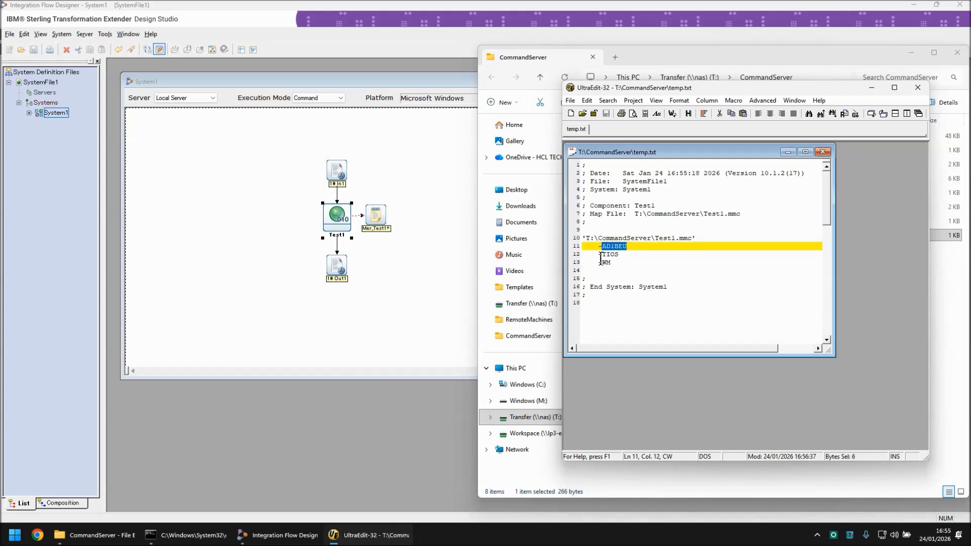
pyautogui.moveTo(602, 254); pyautogui.dragTo(619, 255)
pyautogui.moveTo(594, 264); pyautogui.dragTo(612, 263)
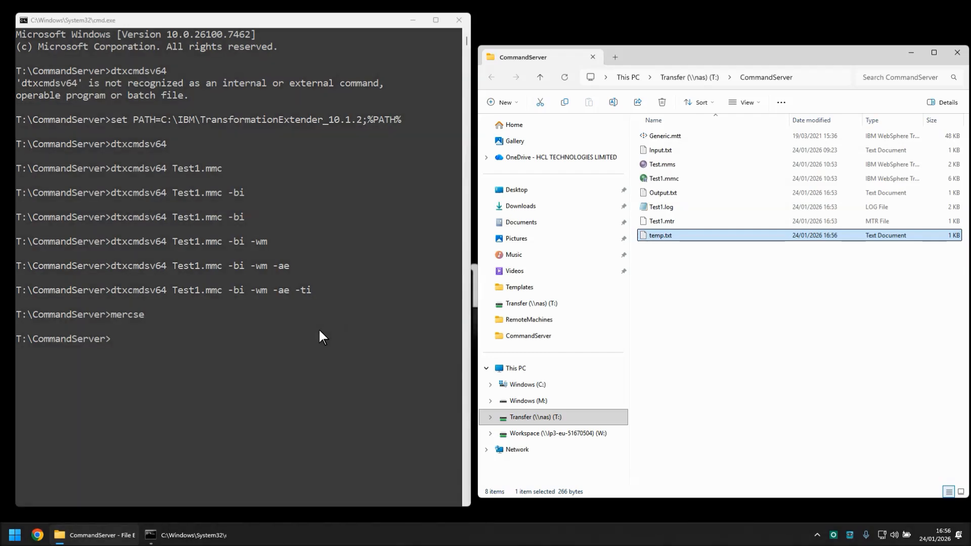
# Open a terminal session to the 06-njmycldtl339161 machine from the Remote Machines group
pyautogui.press('super')
pyautogui.click(245, 286)
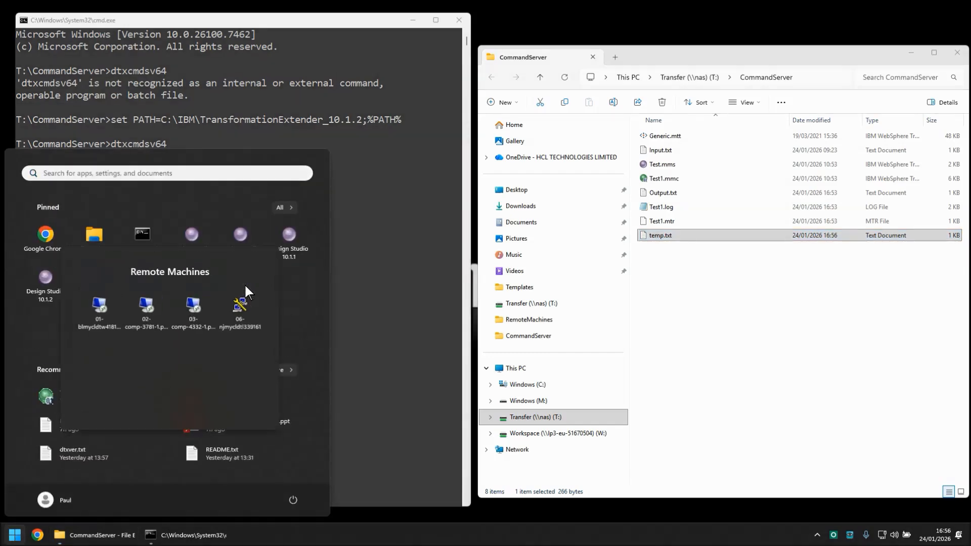
pyautogui.click(244, 307)
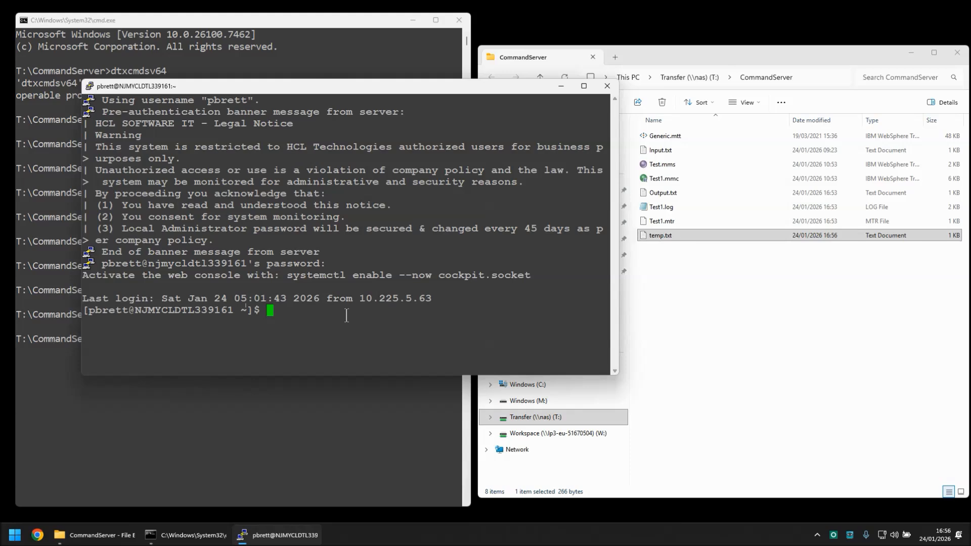
# Change to /opt/ibm/itx10121 in the remote session and source the setup script into the current shell
pyautogui.write('cd /opt/ibm/itx10121')
pyautogui.press('Return')
pyautogui.write('. ./setup')
pyautogui.press('Return')
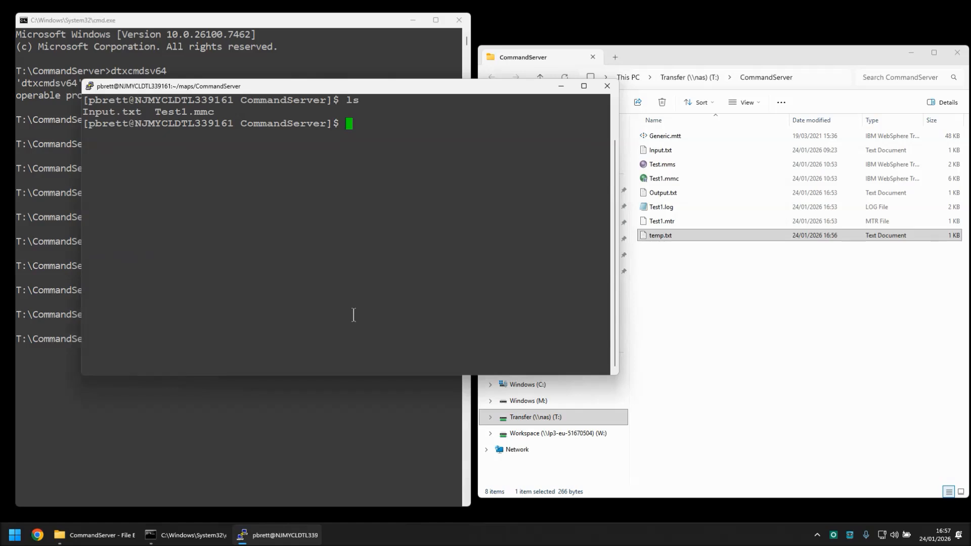
# Run Test1.mmc with dtxcmdsv on the Linux machine and list the files in the CommandServer directory
pyautogui.write('dtxcmdsv')
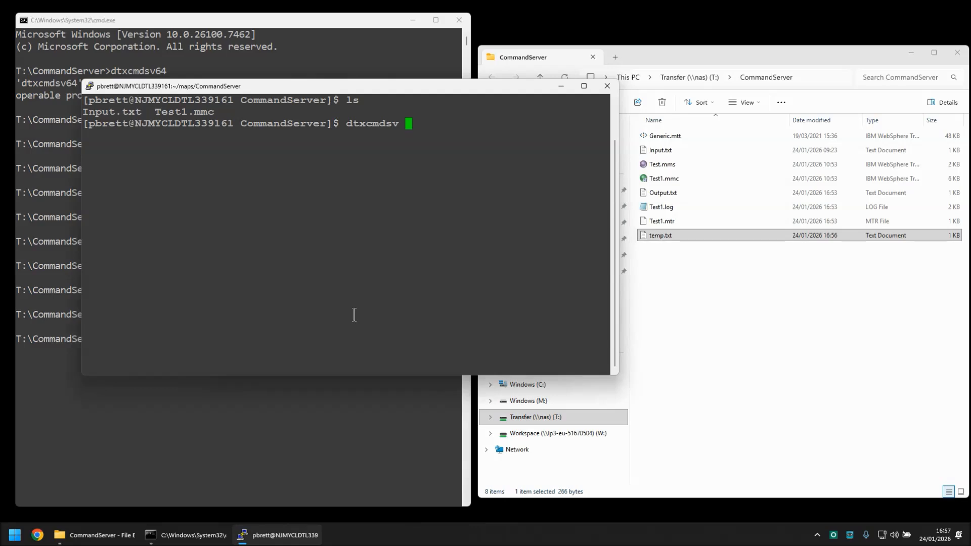
pyautogui.write(' Tes')
pyautogui.press('Tab')
pyautogui.press('Return')
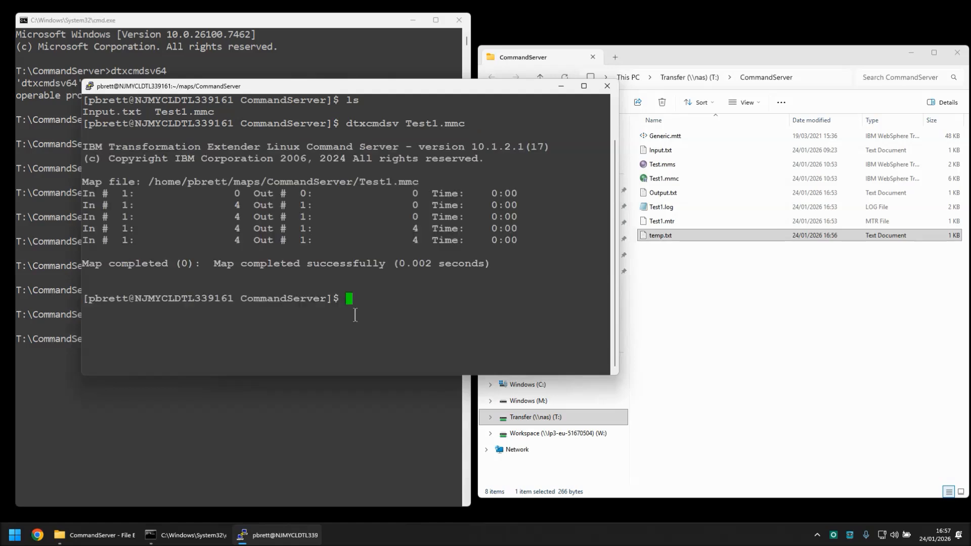
pyautogui.write('ls')
pyautogui.press('Return')
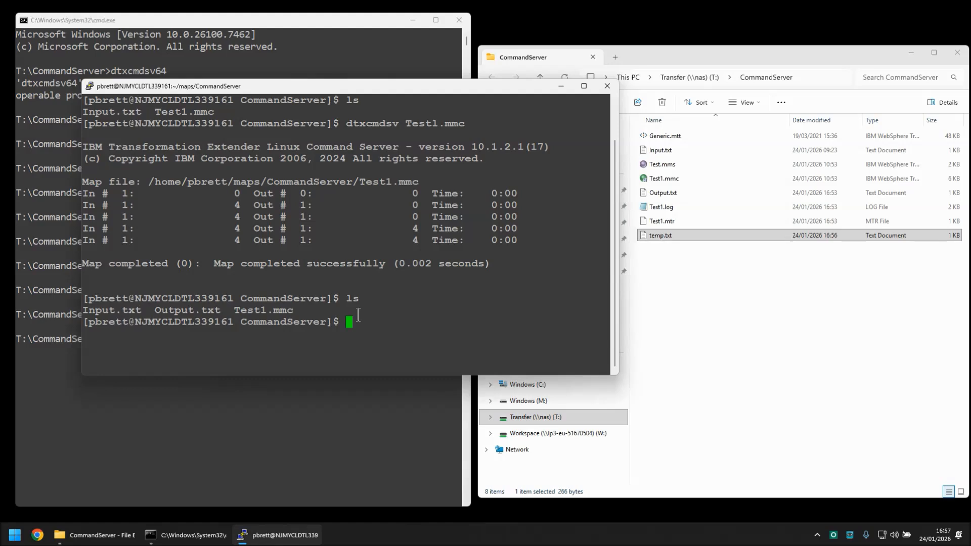
# Run Test1.mmc with dtxcmdsv and the -AEU=. audit option, and list the directory's files
pyautogui.press('Up')
pyautogui.press('Up')
pyautogui.write('-')
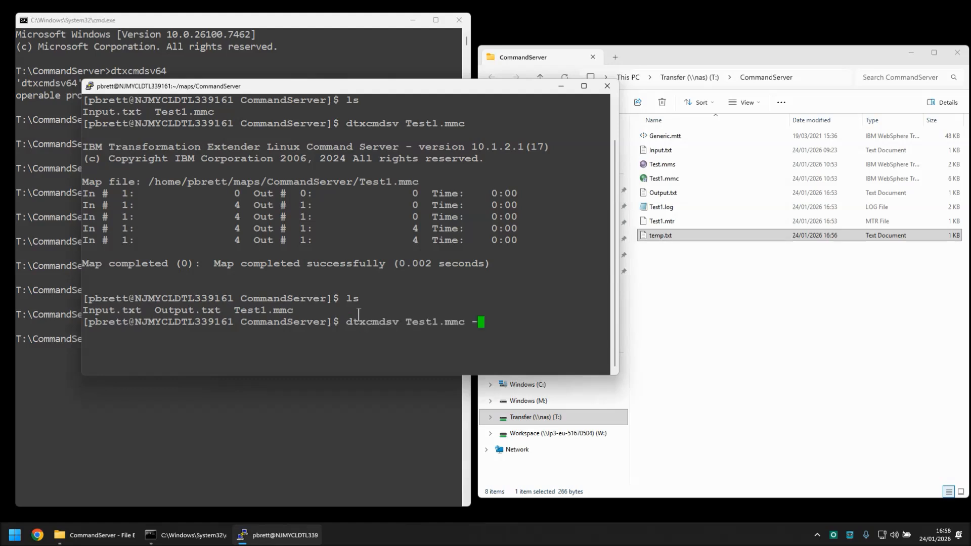
pyautogui.write('AEU=.')
pyautogui.press('Return')
pyautogui.write('ls')
pyautogui.press('Return')
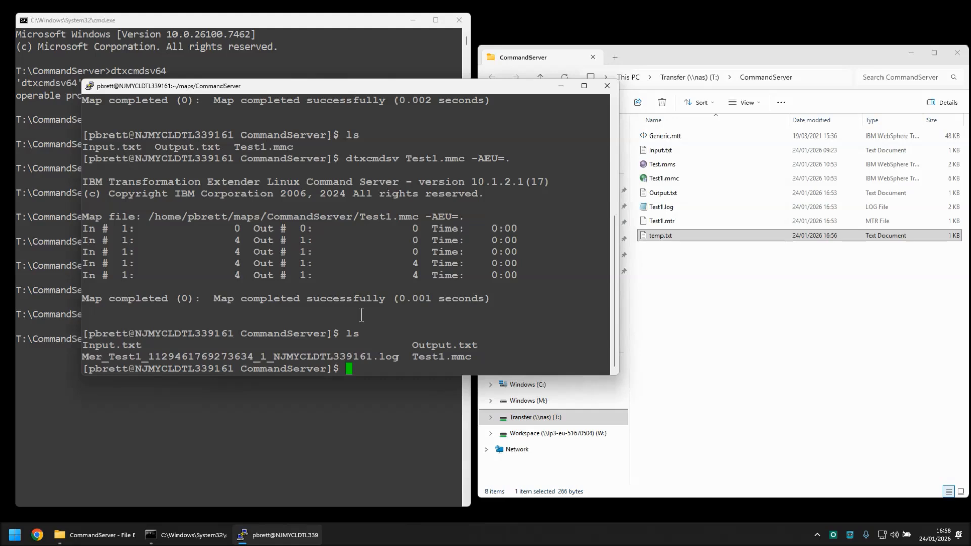
# Remove all files ending in log, clear the terminal and list the remaining files
pyautogui.write('rm *log')
pyautogui.press('Return')
pyautogui.write('cls')
pyautogui.press('Return')
pyautogui.write('ls')
pyautogui.press('Return')
# Run Test1.mmc with dtxcmdsv, using the -TIO trace option in place of the audit option
pyautogui.press('Up')
pyautogui.press('Up')
pyautogui.press('Down')
pyautogui.press('Up')
pyautogui.press('Up')
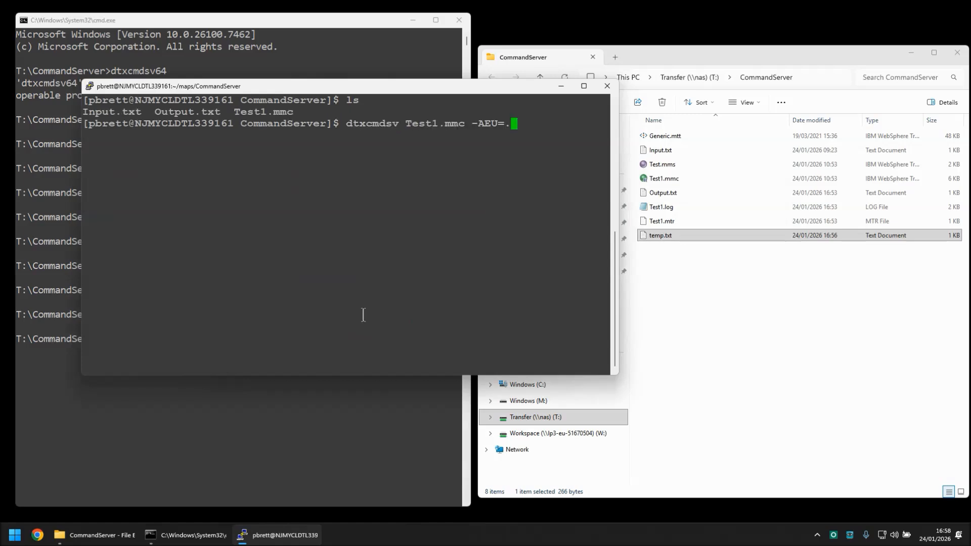
pyautogui.press('BackSpace')
pyautogui.press('BackSpace')
pyautogui.press('BackSpace')
pyautogui.press('BackSpace')
pyautogui.press('BackSpace')
pyautogui.write('TIO')
pyautogui.press('Return')
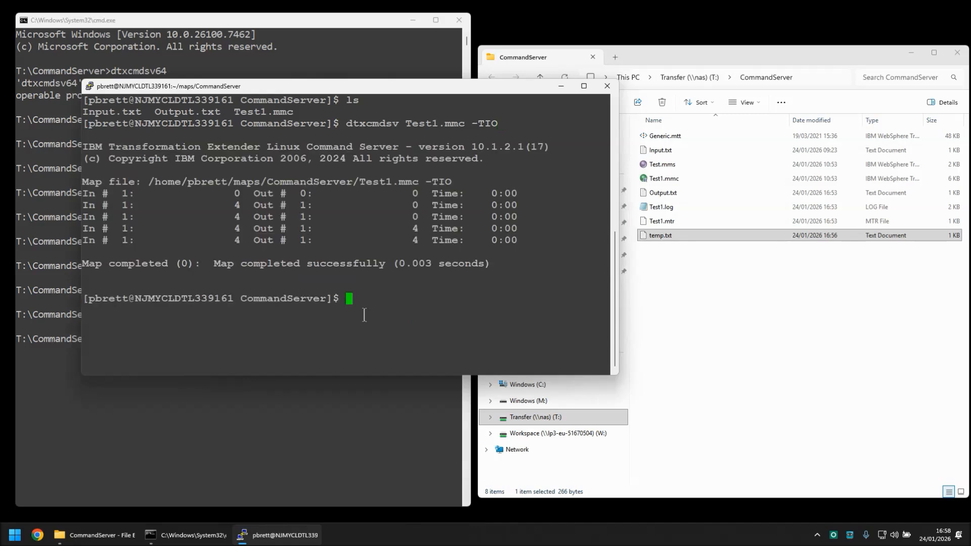
# List the directory's files and highlight the Test1.mtr trace file in the listing
pyautogui.write('ls')
pyautogui.press('Return')
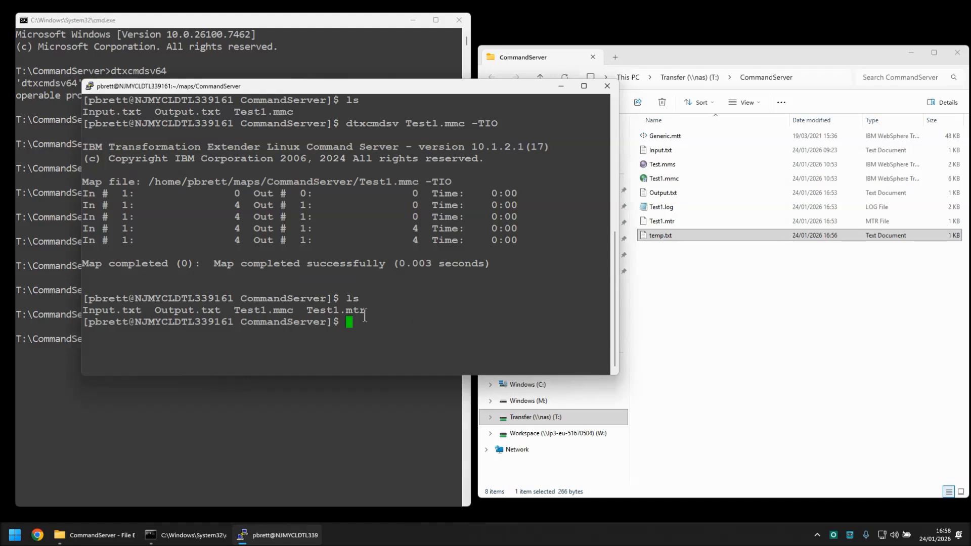
pyautogui.moveTo(306, 310); pyautogui.dragTo(362, 310)
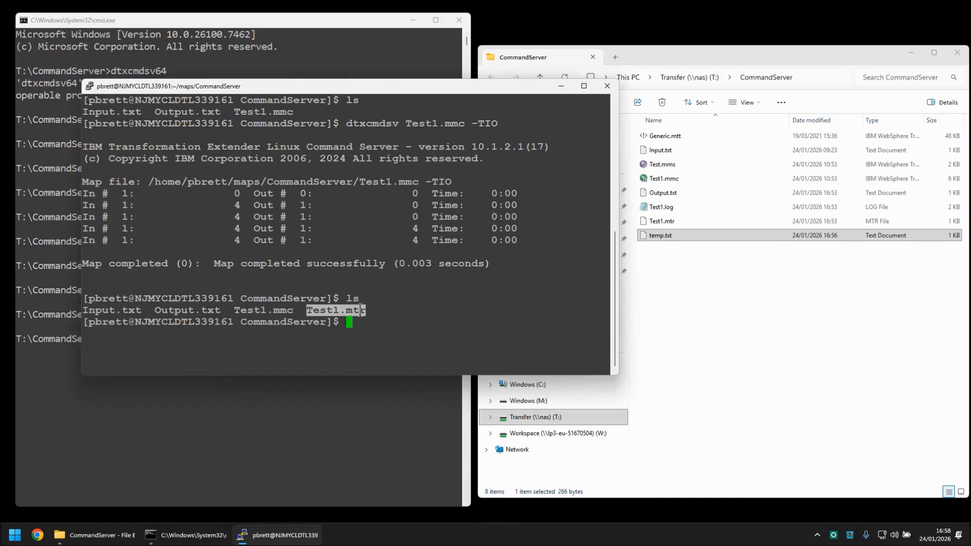